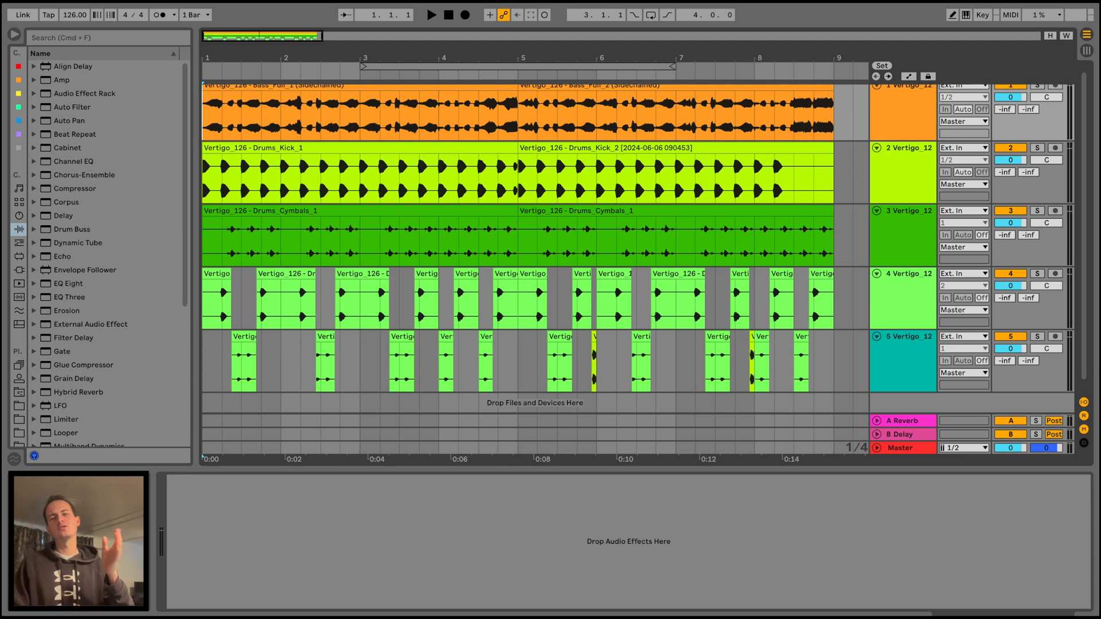
Play the drum loop without track 5, then enable track 5 and toggle its solo to compare
scroll(378, 347, down, 1)
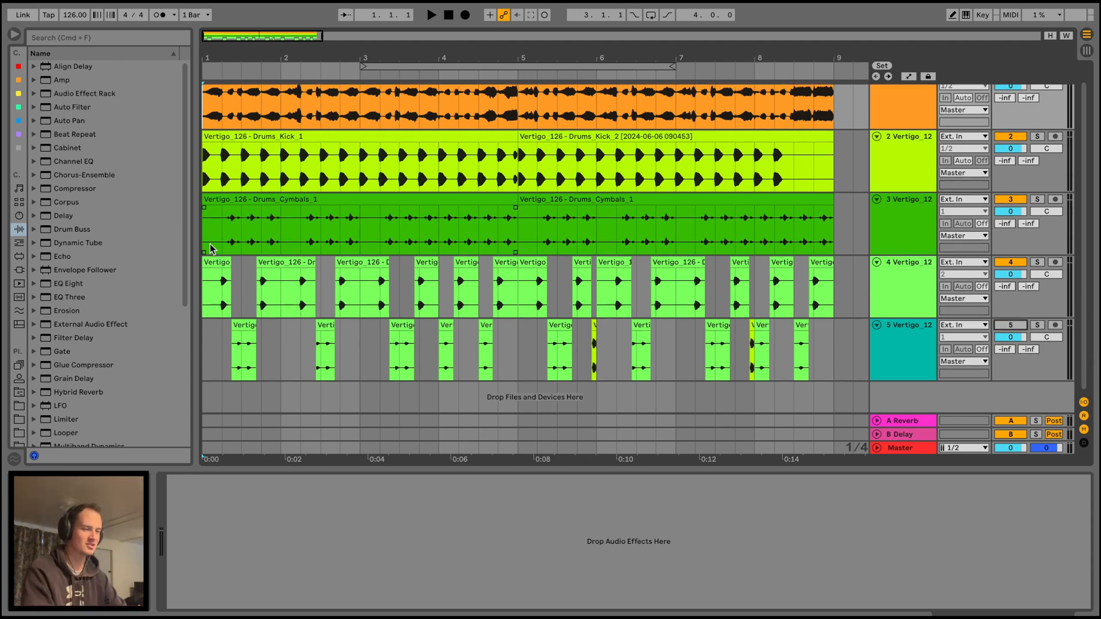
key(space)
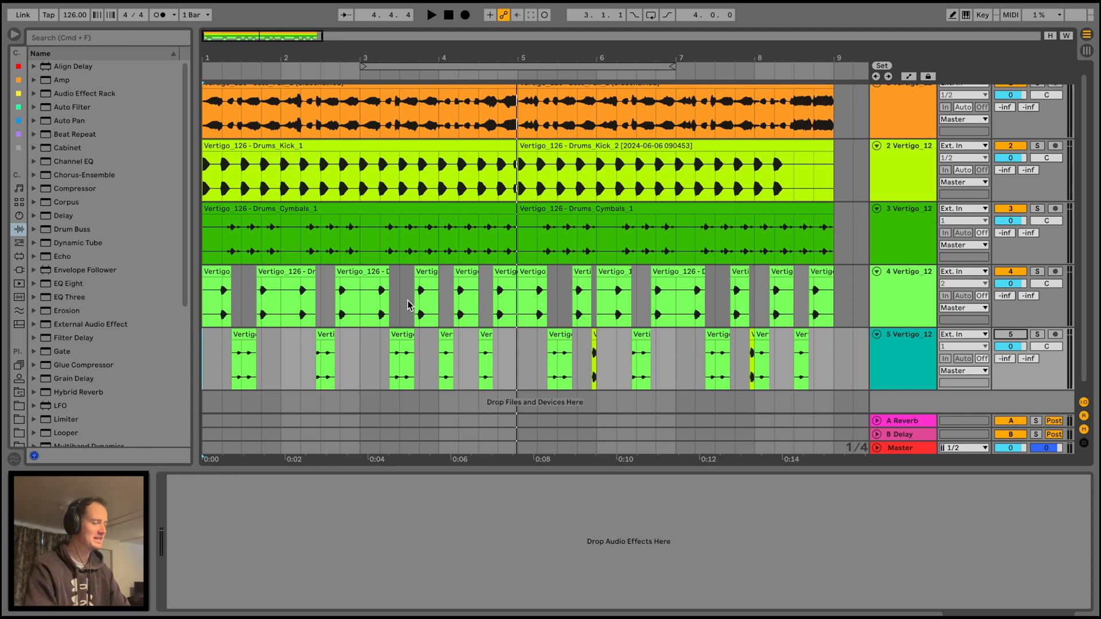
click(1011, 336)
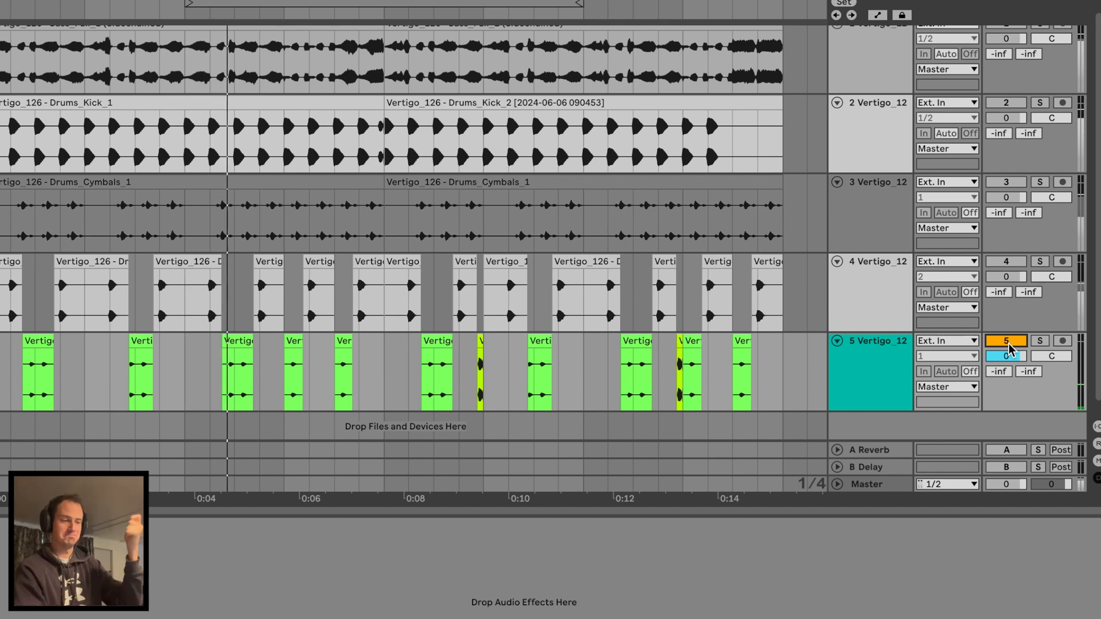
click(1039, 342)
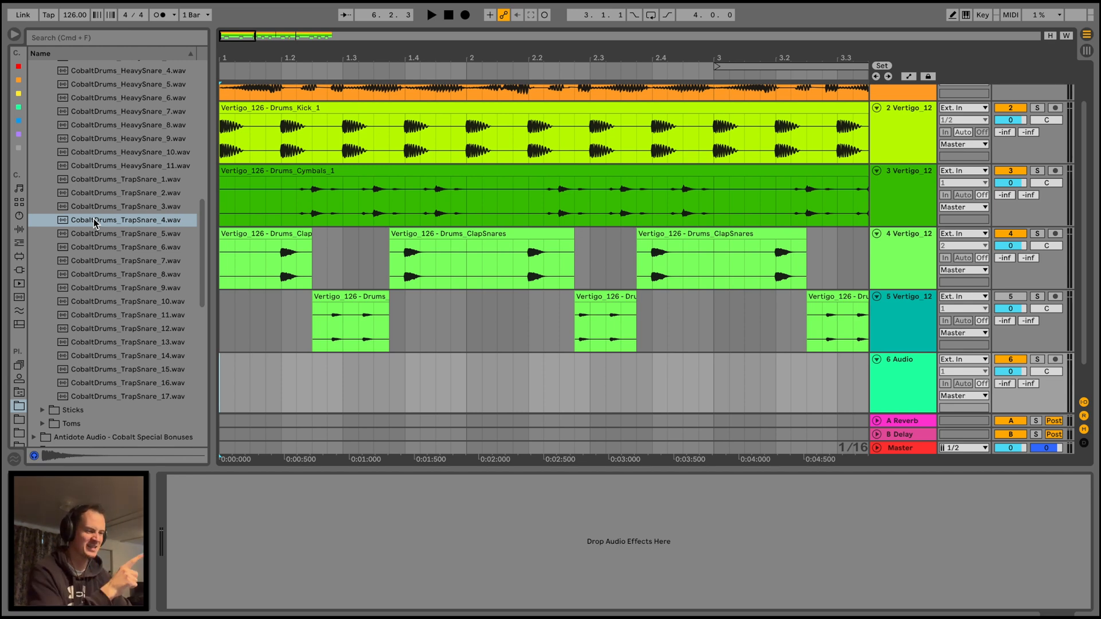
Place CobaltDrums_TrapSnare_4.wav on empty audio track 6 at 1.3.2 and 1.3.4, and play the result
drag(94, 222, 324, 384)
click(225, 361)
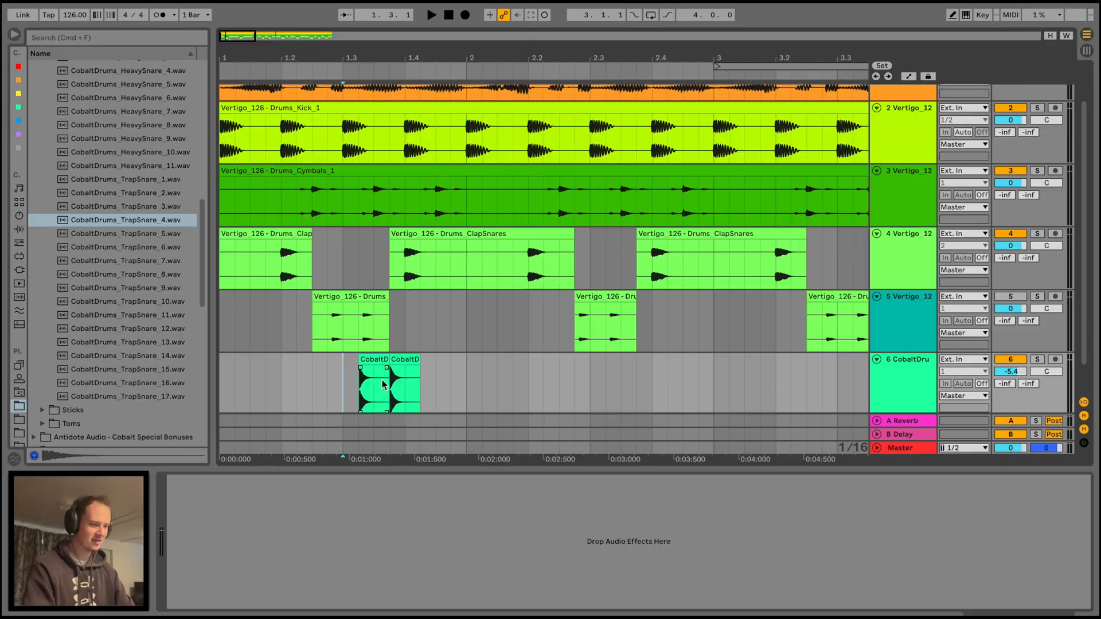
key(space)
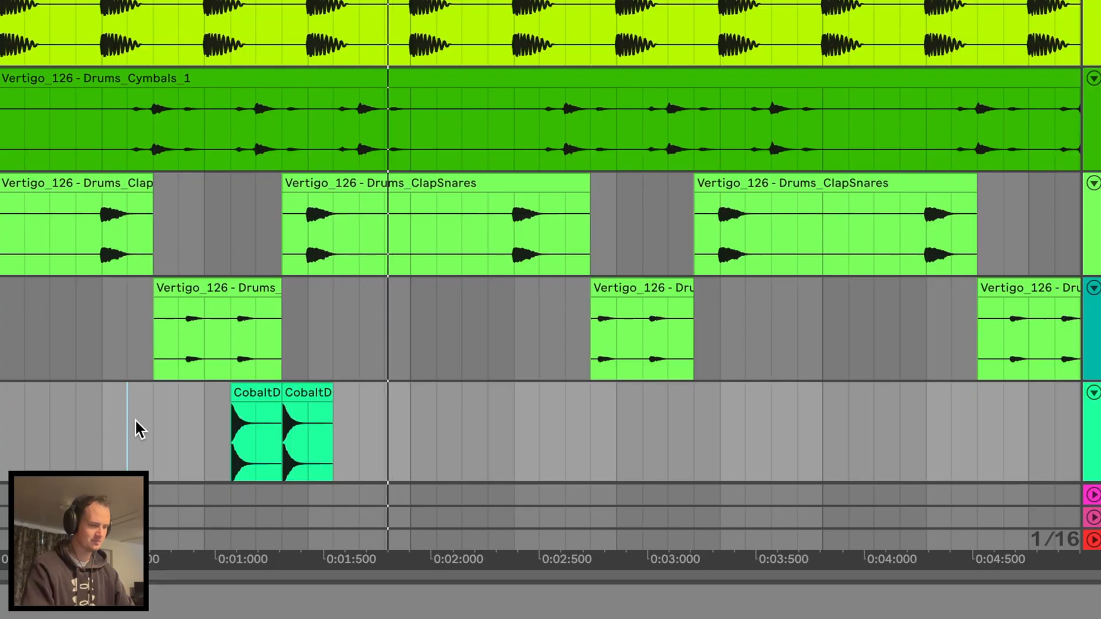
key(space)
key(space)
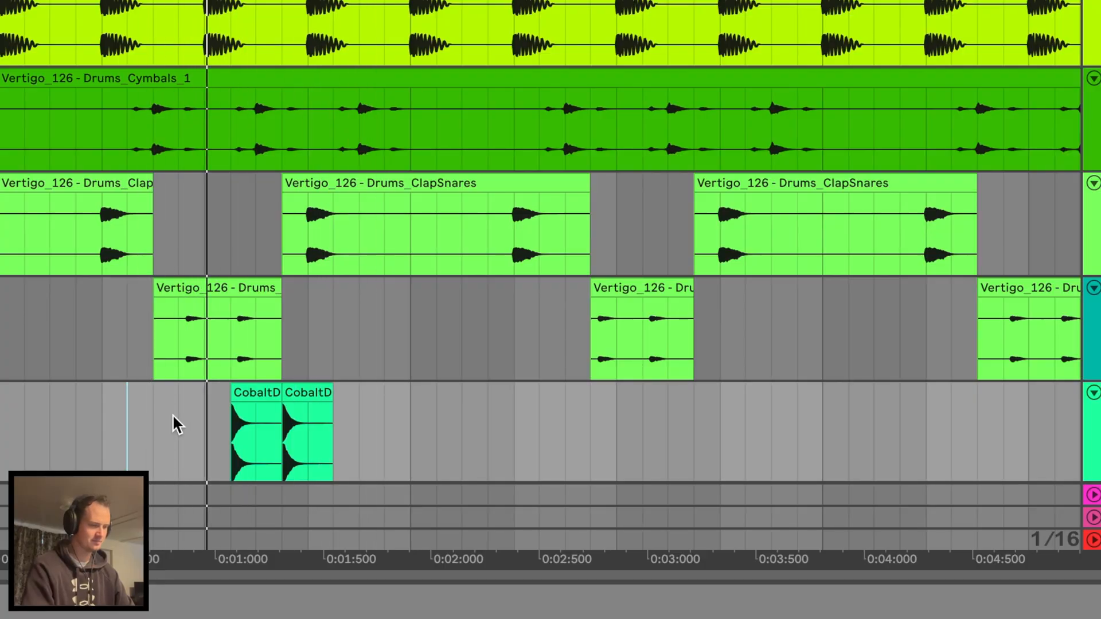
Shorten both trap snare clips on track 6, give them fade-outs, and play them back
drag(281, 404, 246, 449)
key(space)
key(space)
key(space)
key(space)
key(space)
key(space)
key(space)
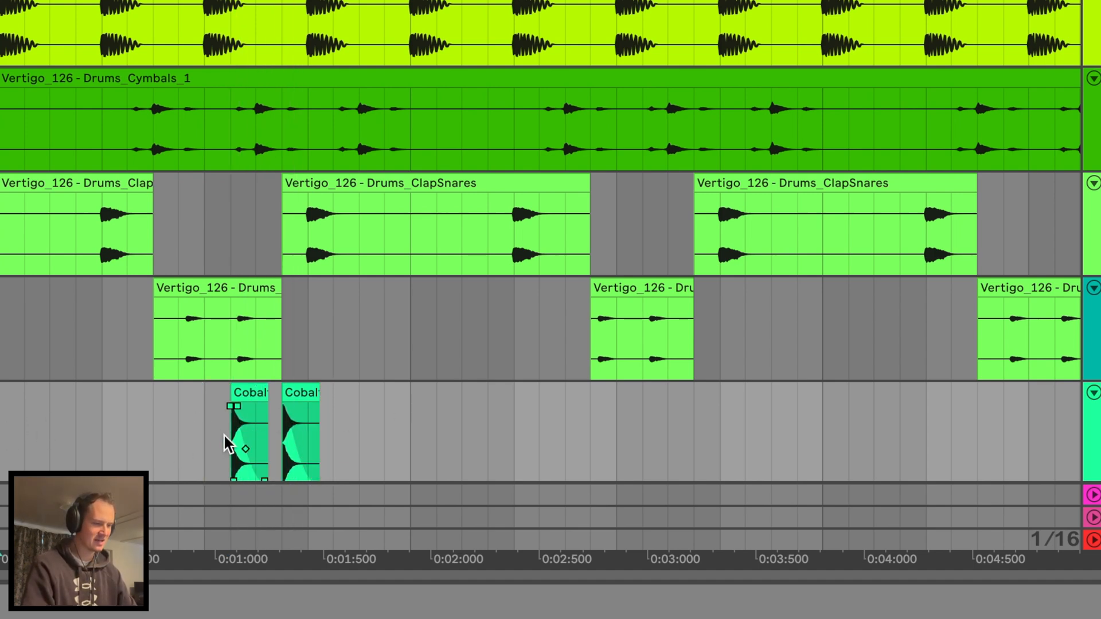
Copy a trap snare hit to 1.4.3 on track 6 and play the pattern from the start
click(207, 415)
shift+click(308, 409)
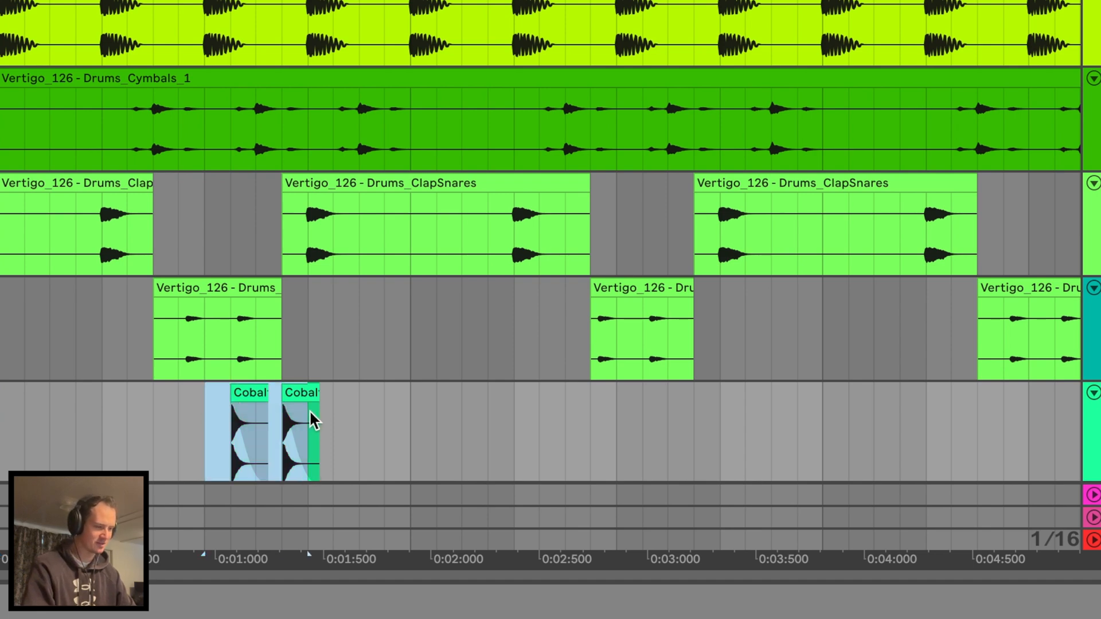
click(362, 425)
key(ctrl+v)
click(204, 412)
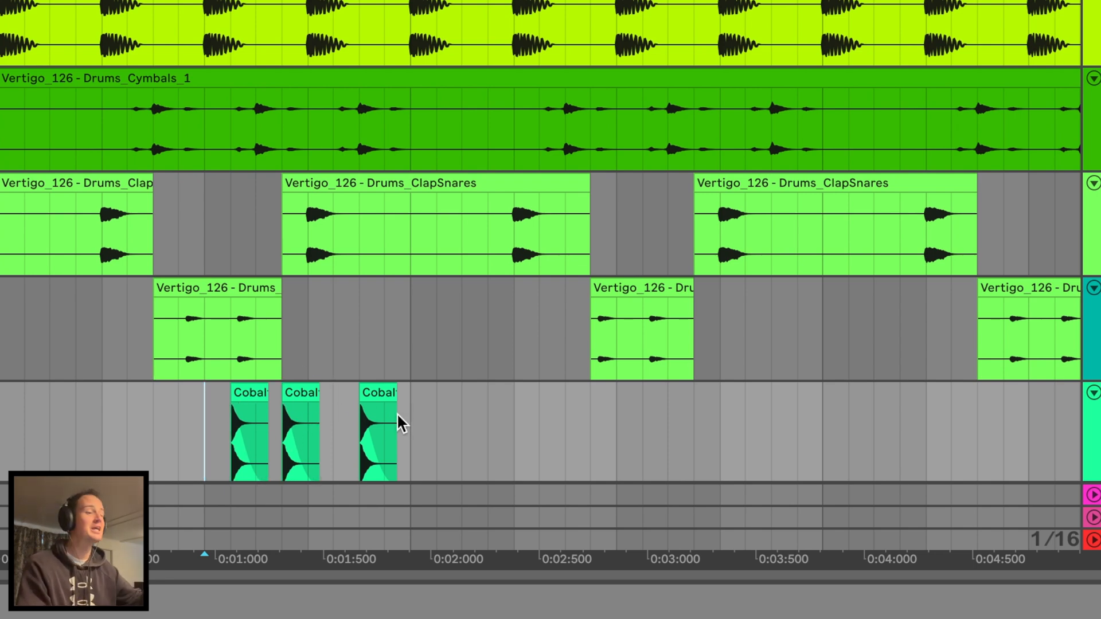
click(5, 430)
key(space)
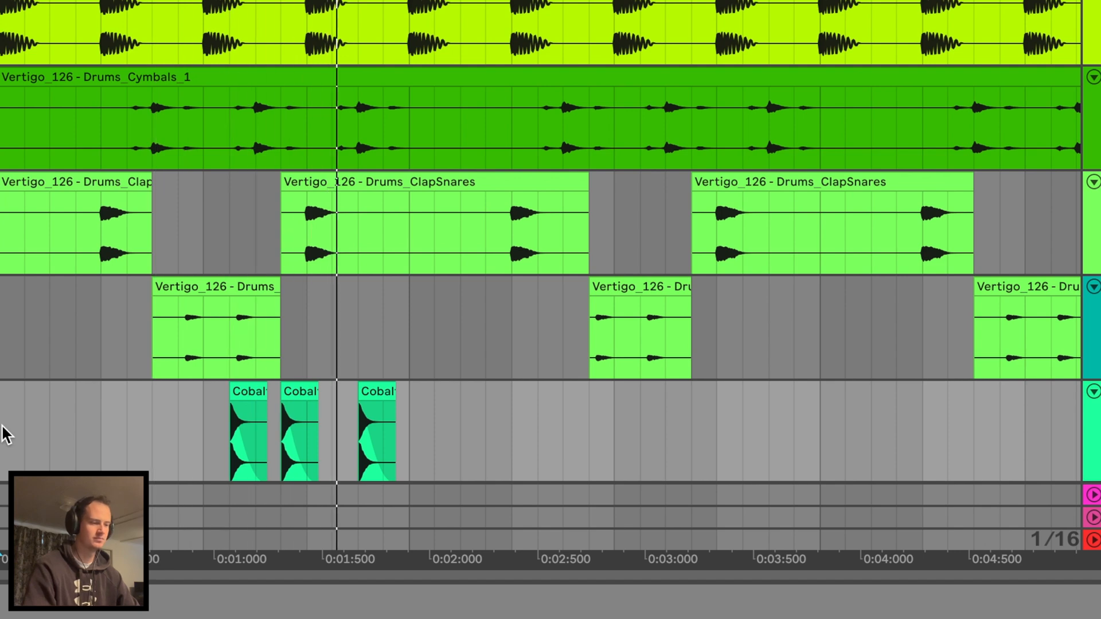
key(space)
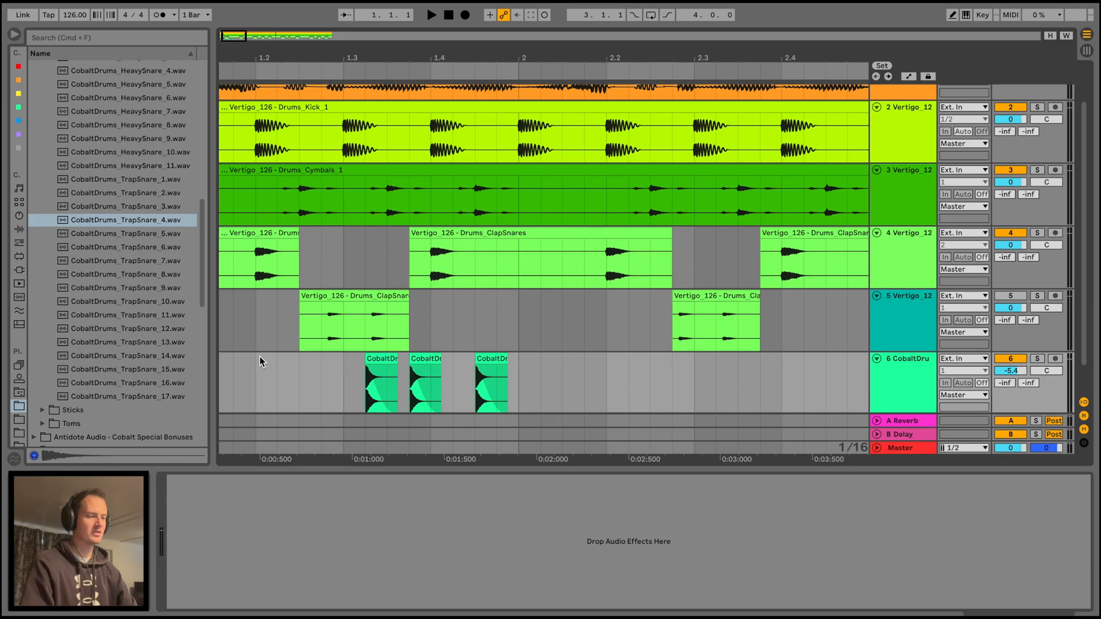
Switch to a 1/16 triplet grid and shift the first two trap snare clips slightly later onto it
drag(257, 366, 342, 363)
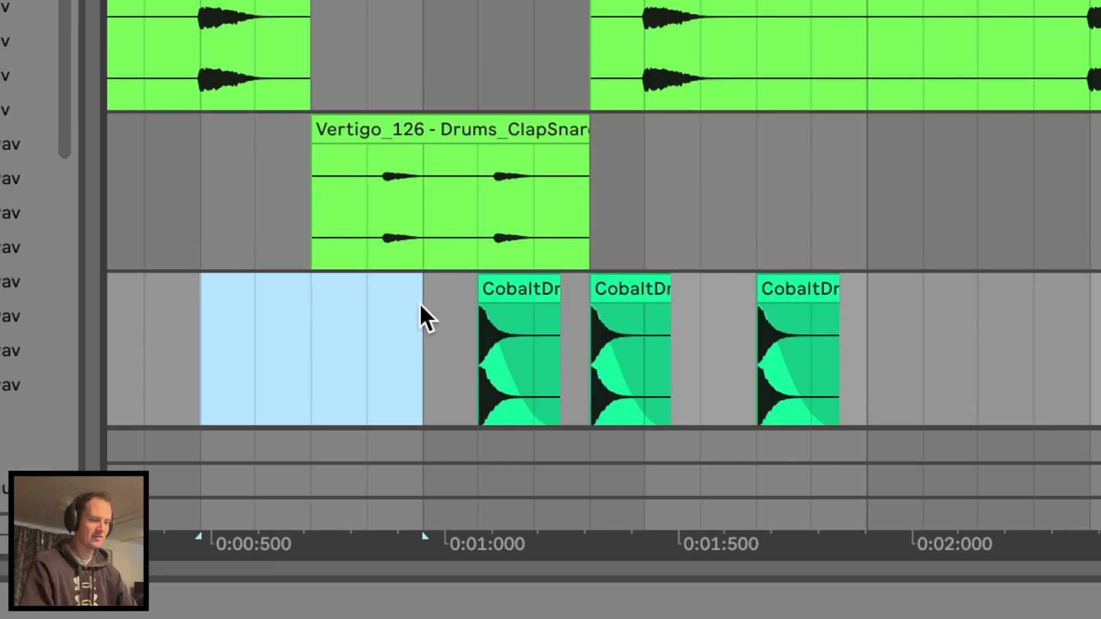
click(414, 369)
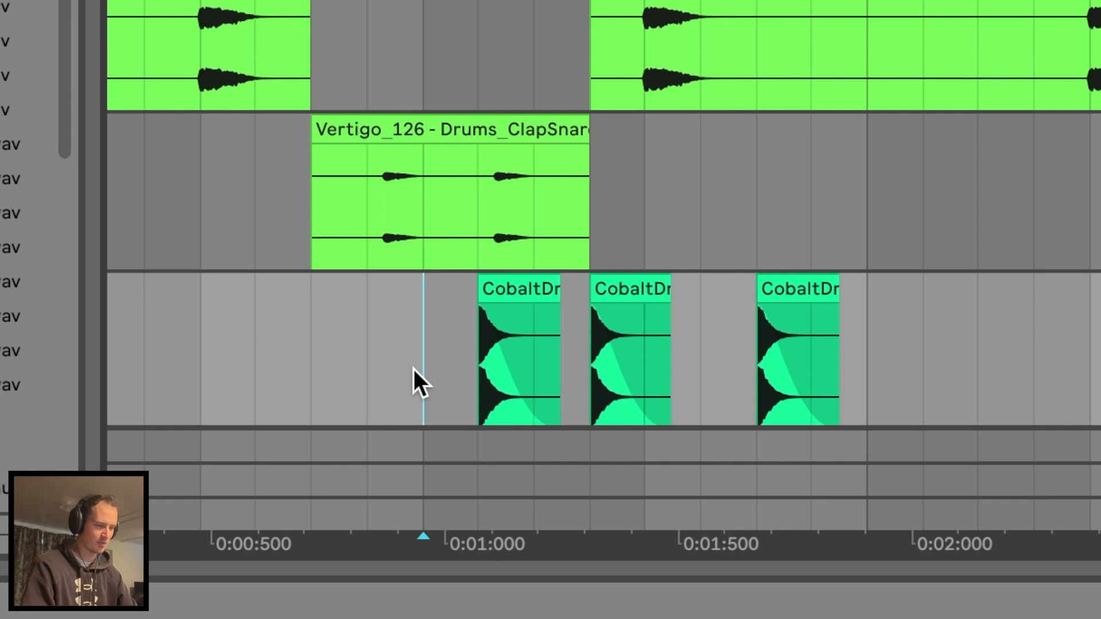
key(super+1)
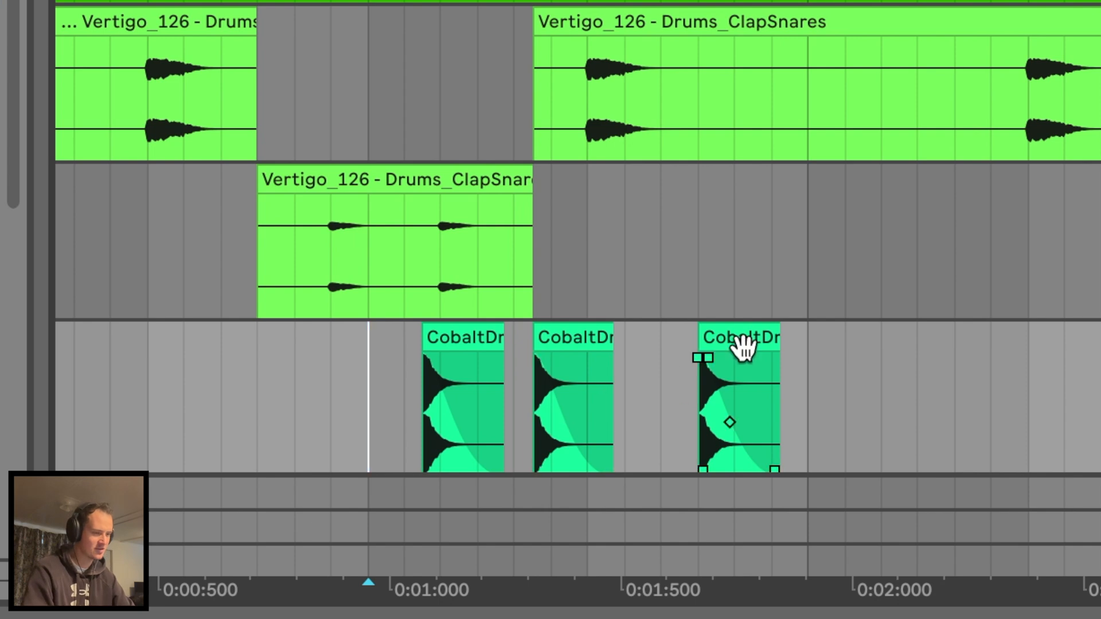
drag(467, 346, 487, 346)
click(564, 335)
drag(565, 334, 583, 333)
click(369, 369)
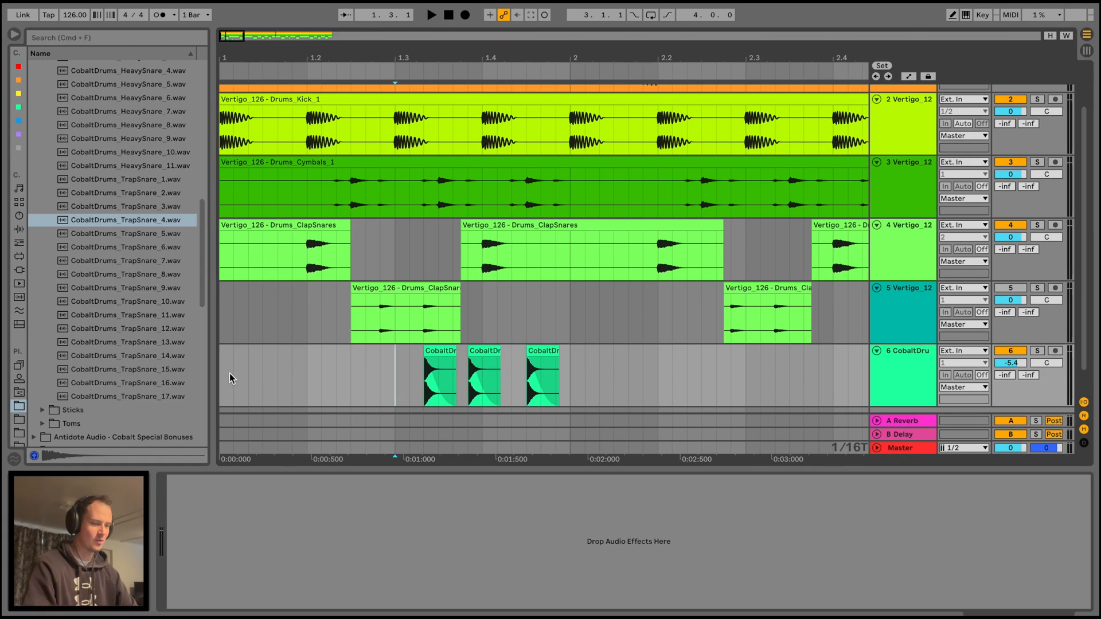
Play the loop and lower the volume of track 6 to -14.1 dB
key(space)
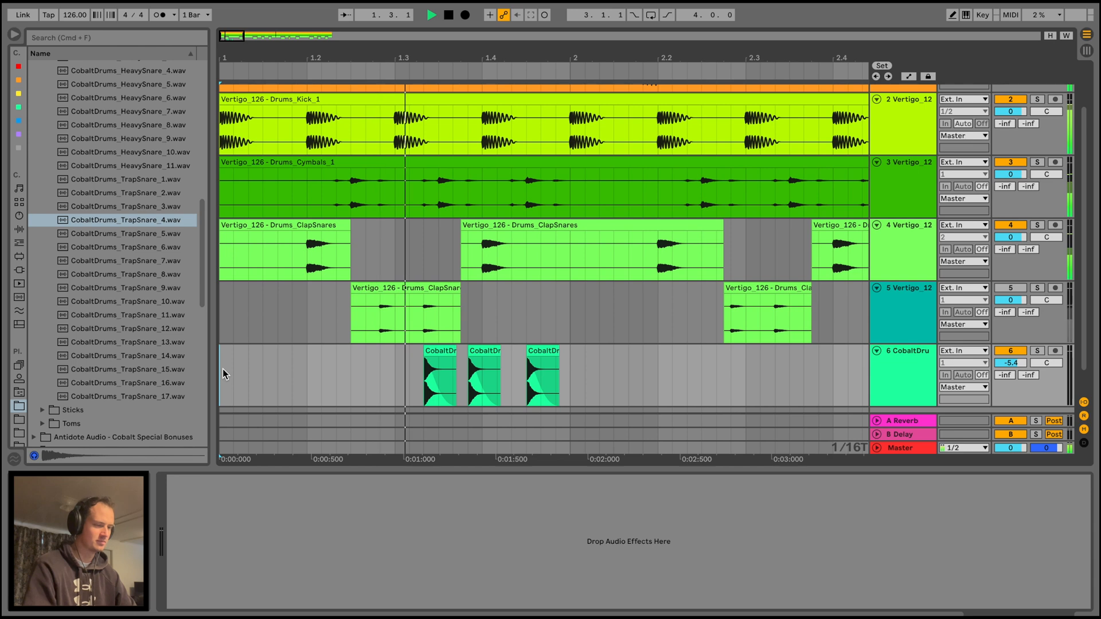
key(space)
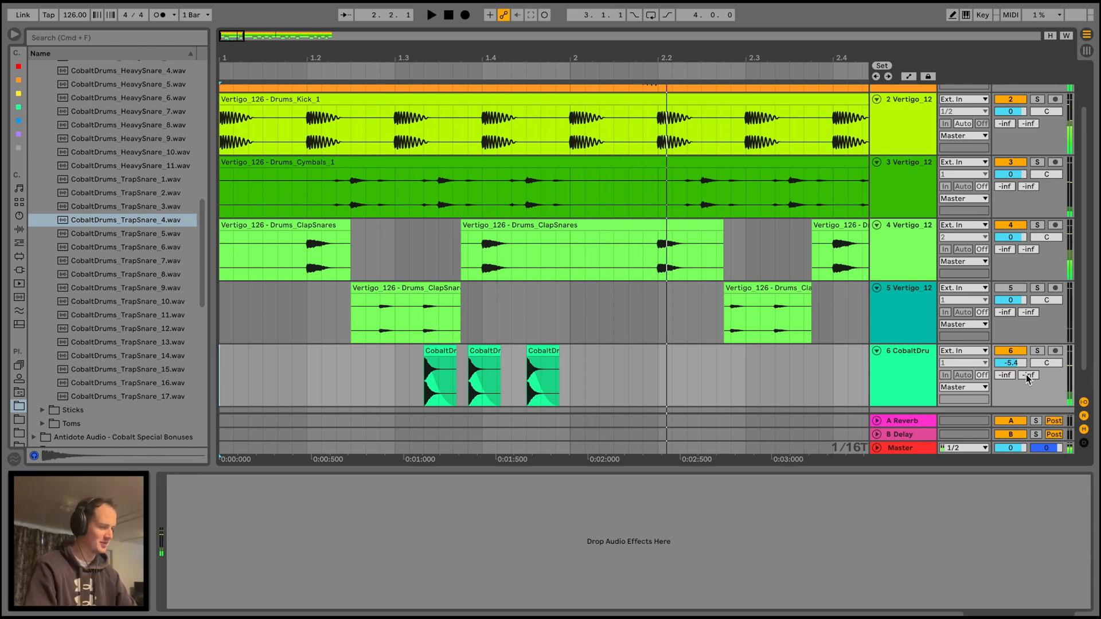
key(space)
drag(1017, 366, 1016, 378)
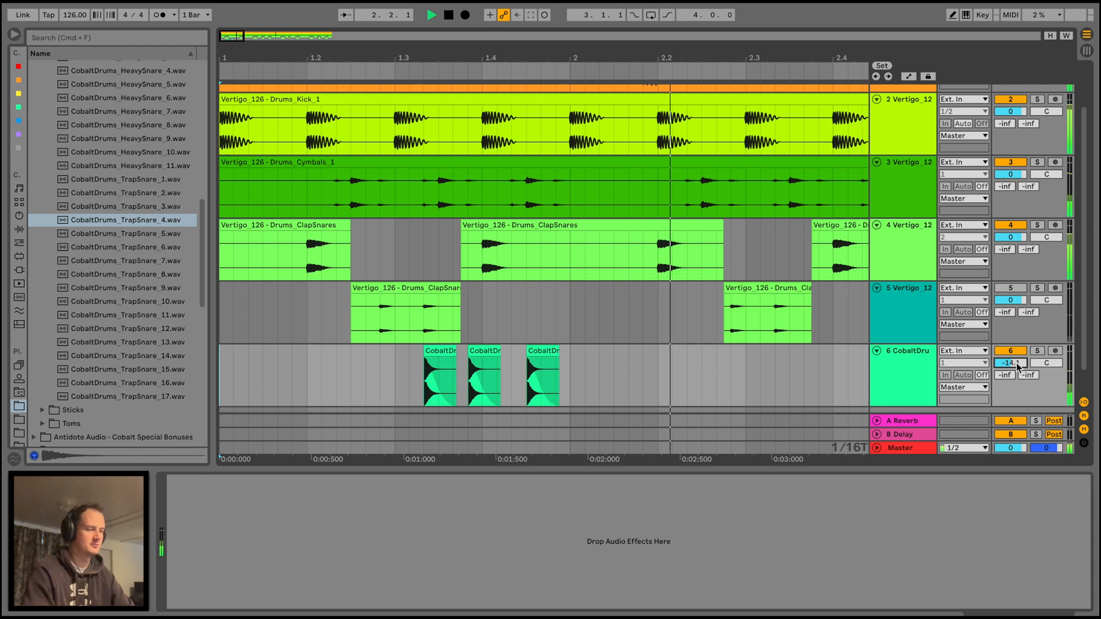
key(space)
key(space)
Duplicate the first bar of trap snare hits on track 6 into bar 2
drag(572, 381, 112, 377)
key(super+d)
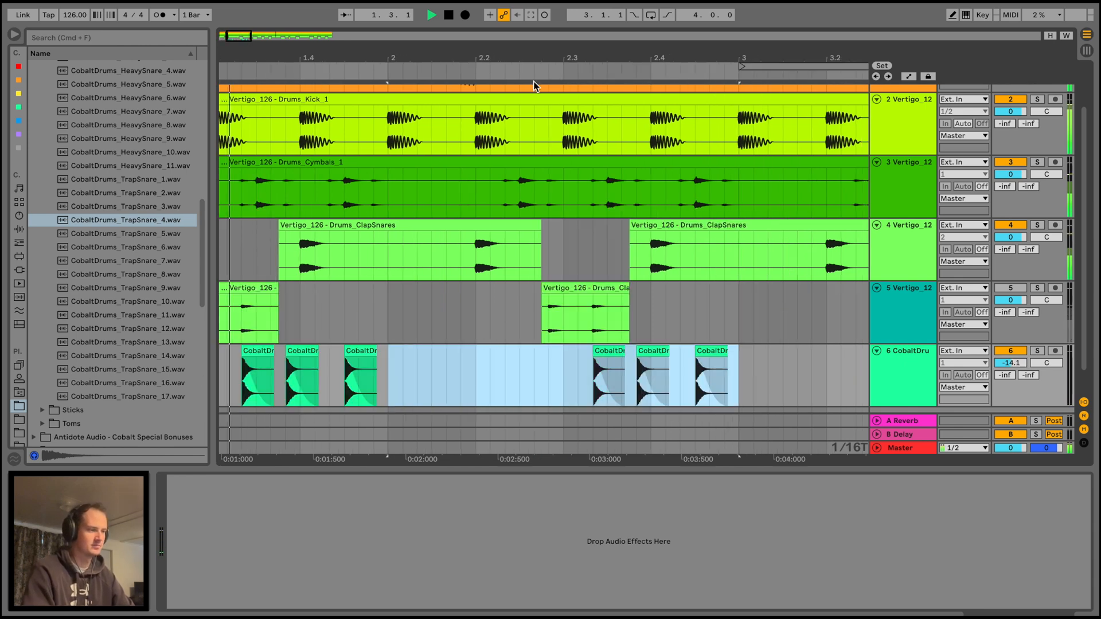
drag(556, 56, 553, 28)
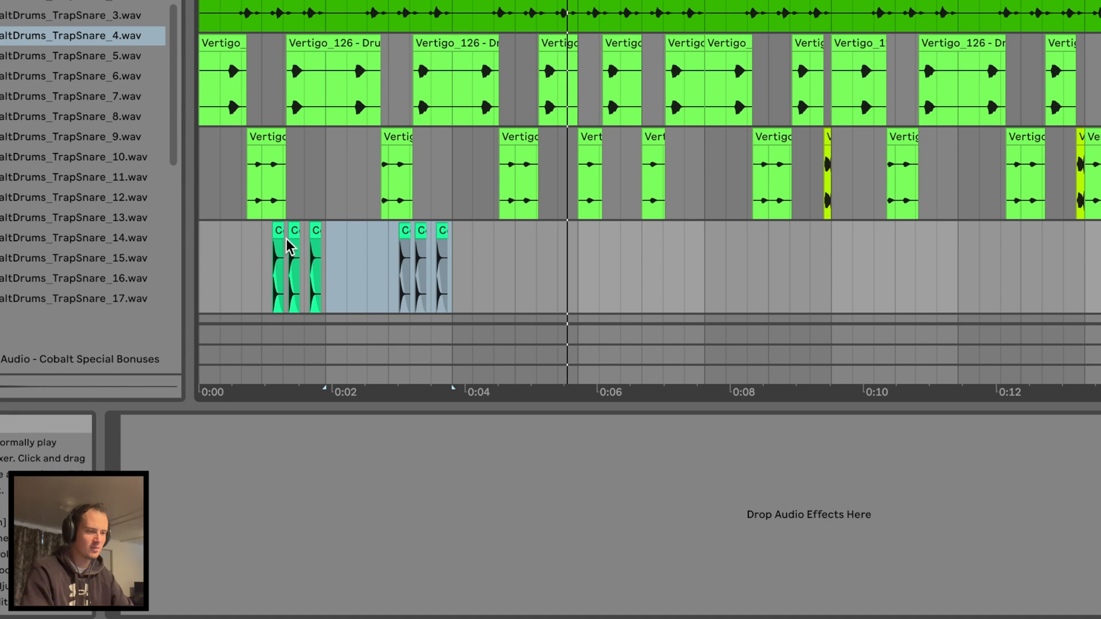
click(248, 357)
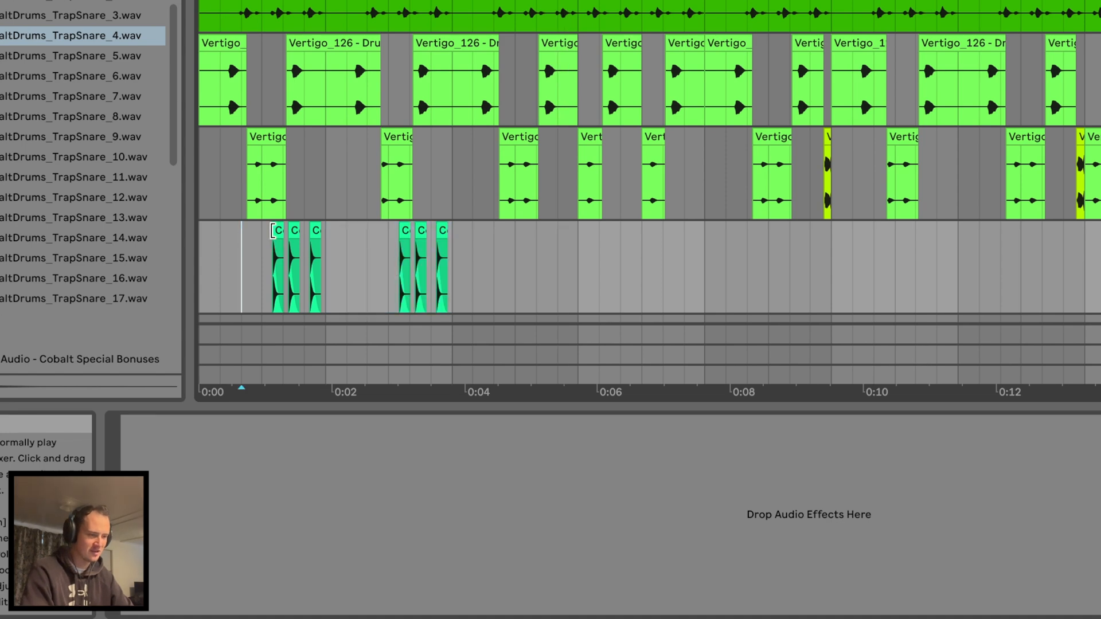
Lower the first trap snare clip's gain to -3.94 dB and play the pattern
double_click(274, 230)
drag(445, 495, 445, 506)
key(space)
key(space)
click(279, 230)
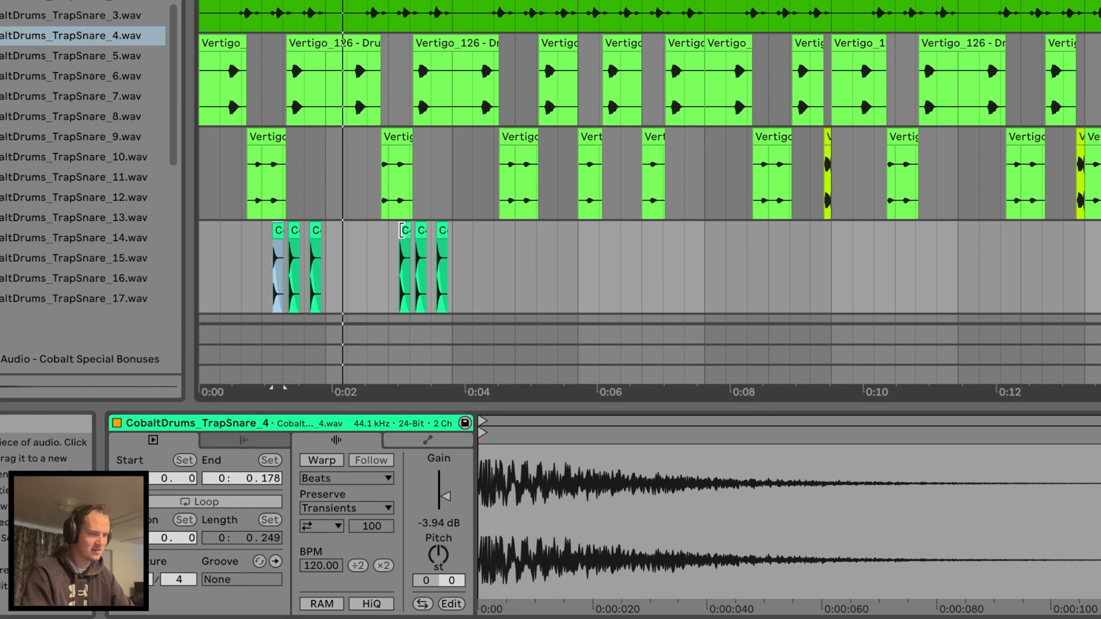
Duplicate the two-bar trap snare pattern on track 6
click(402, 231)
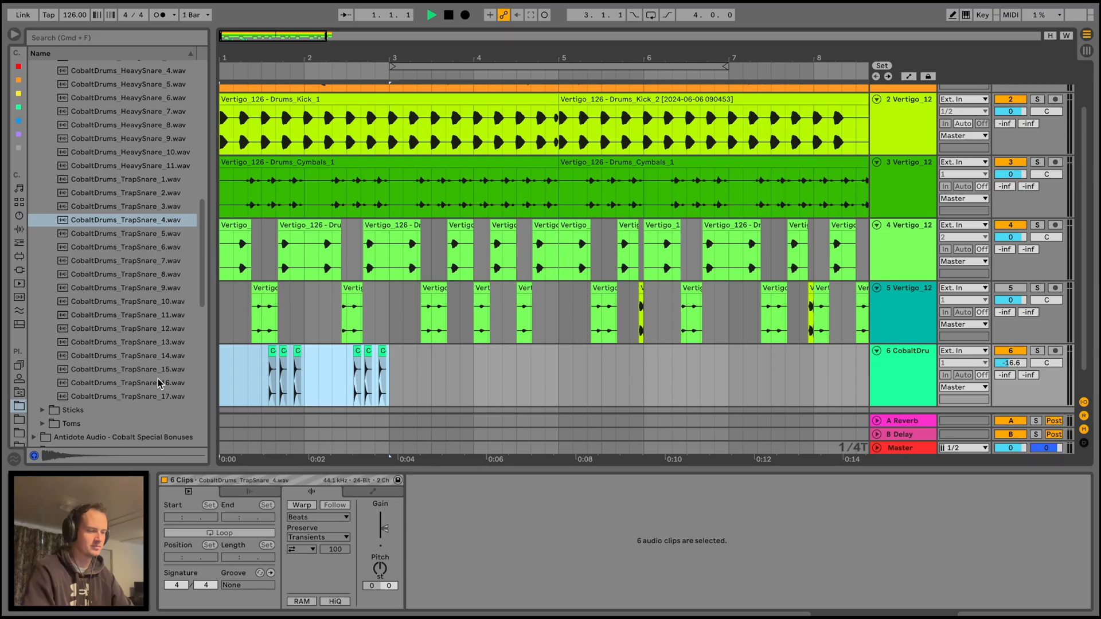
key(super+d)
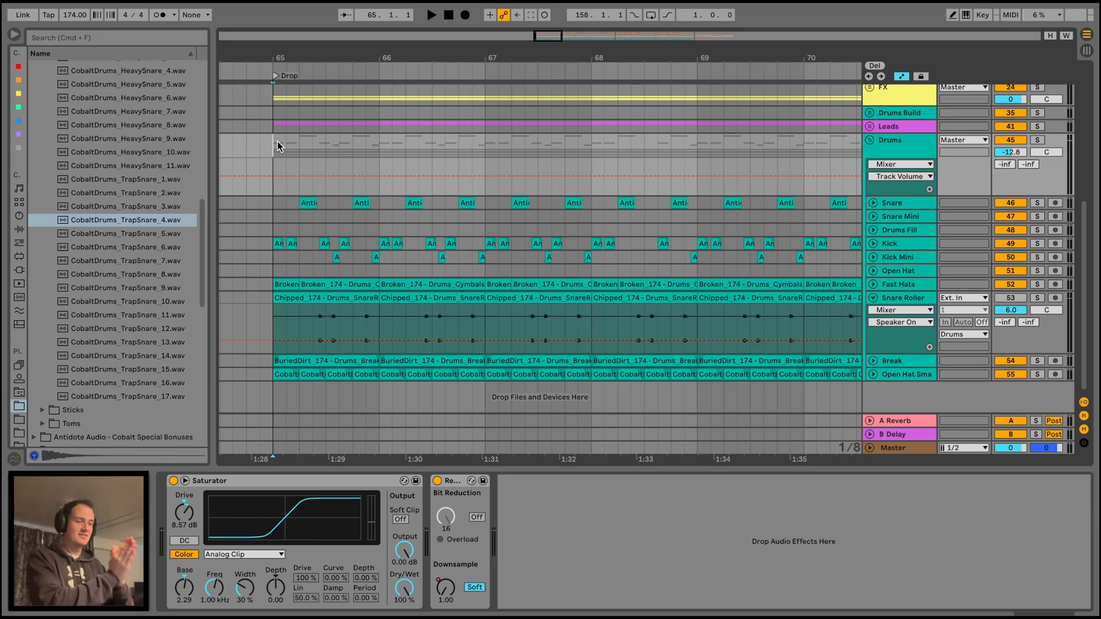
Play the 174 BPM project's drop from bar 65 with the Snare Roller track muted
drag(268, 61, 271, 144)
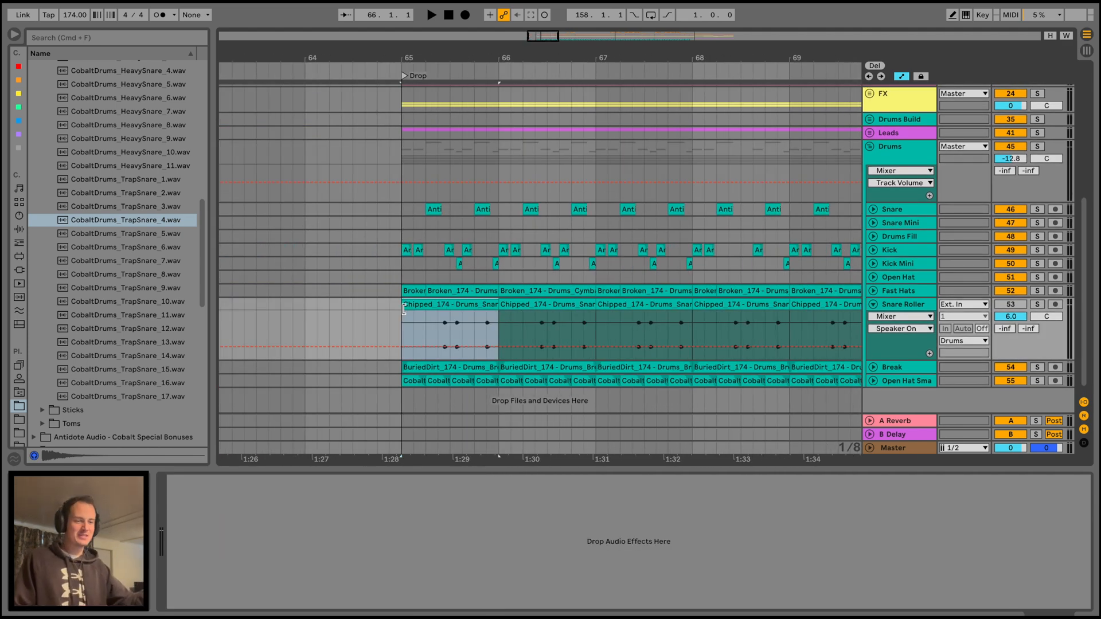
click(401, 262)
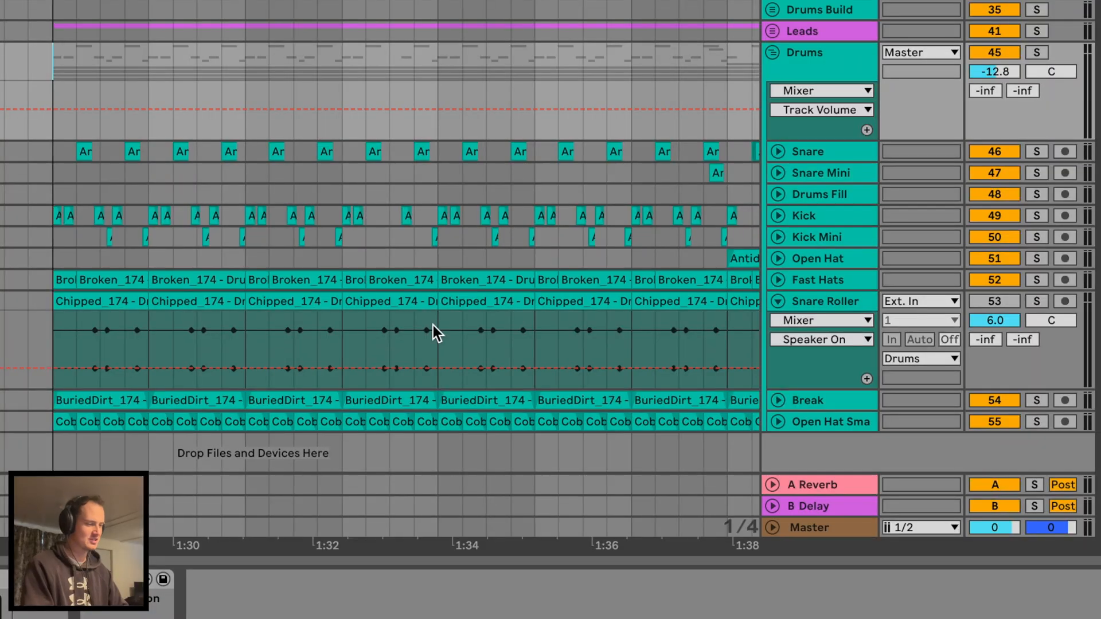
click(96, 305)
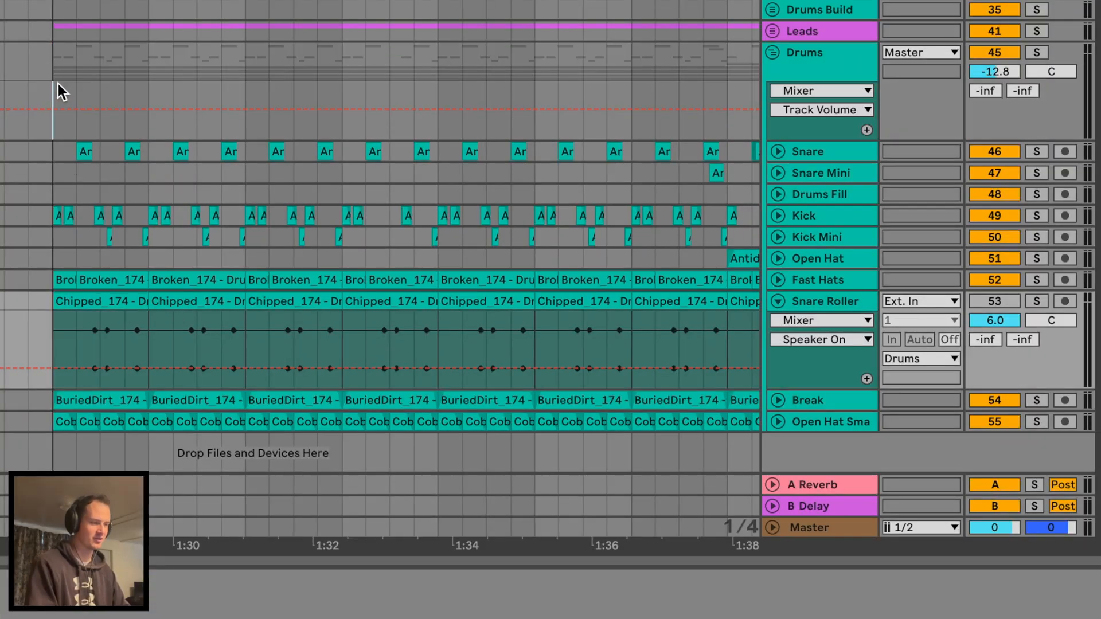
click(60, 90)
key(space)
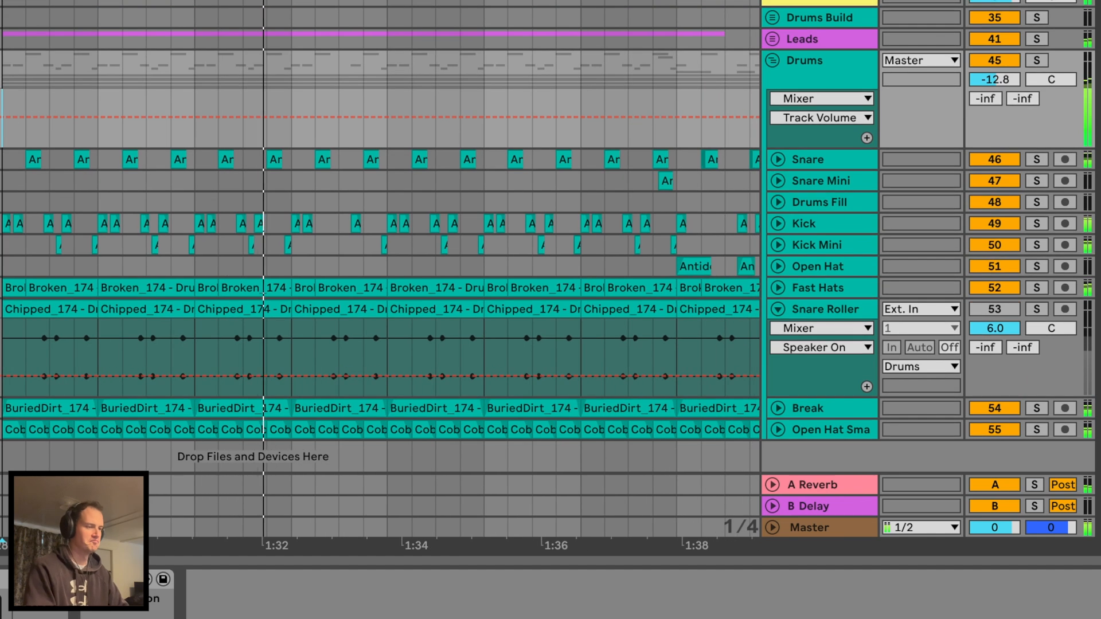
scroll(148, 252, down, 3)
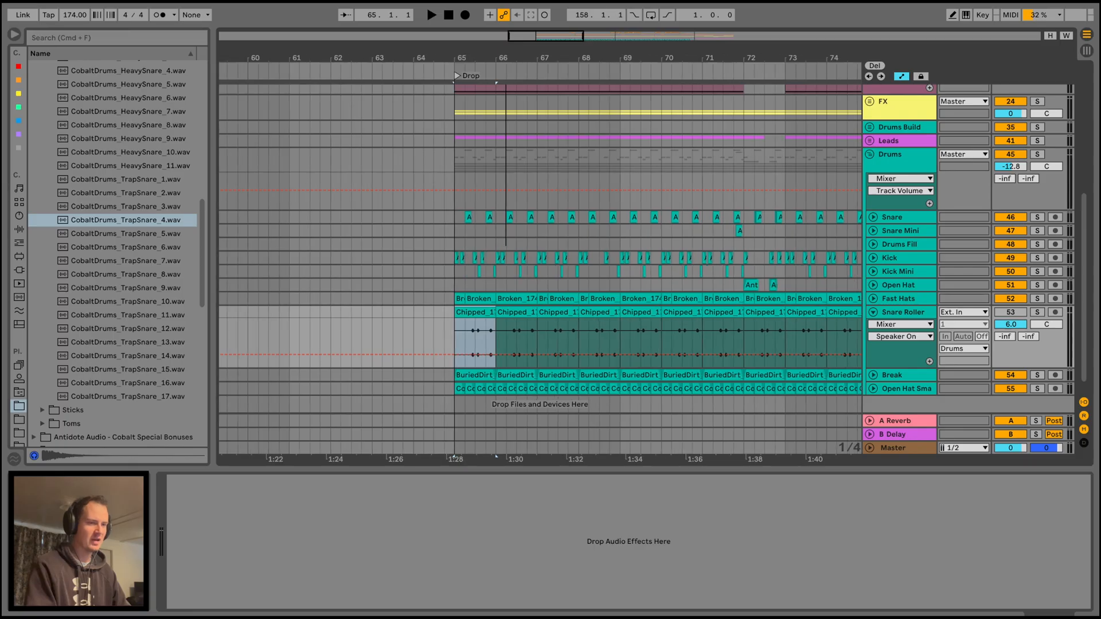
Solo the Snare Roller track, play it, and examine the hits in its first bar at the drop
drag(506, 47, 507, 52)
click(1038, 313)
key(space)
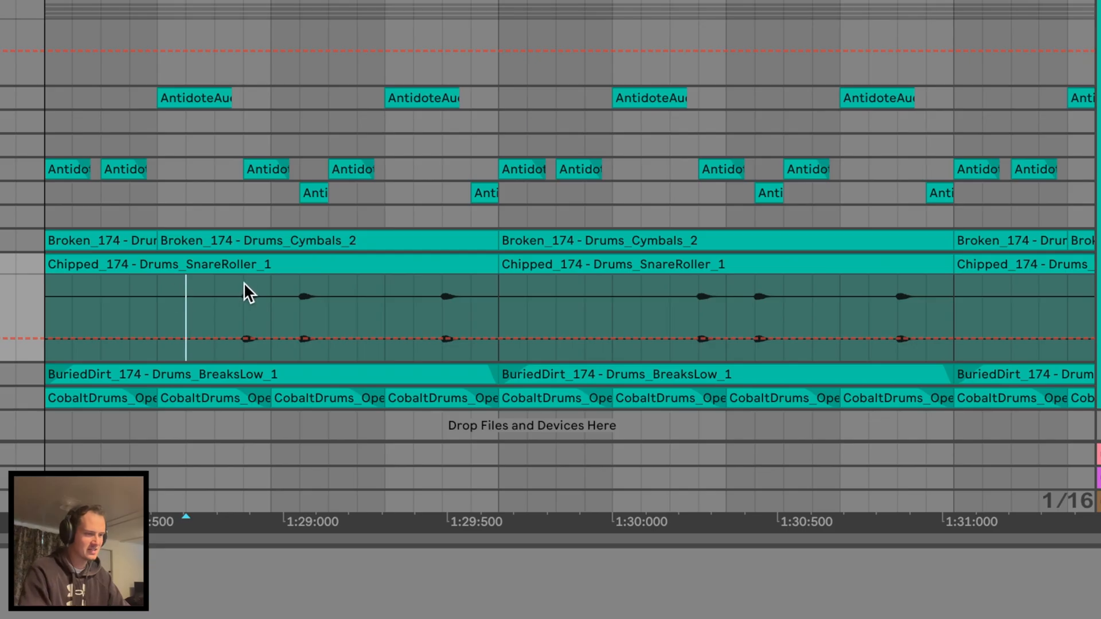
drag(244, 282, 324, 274)
drag(441, 295, 474, 287)
drag(49, 287, 78, 242)
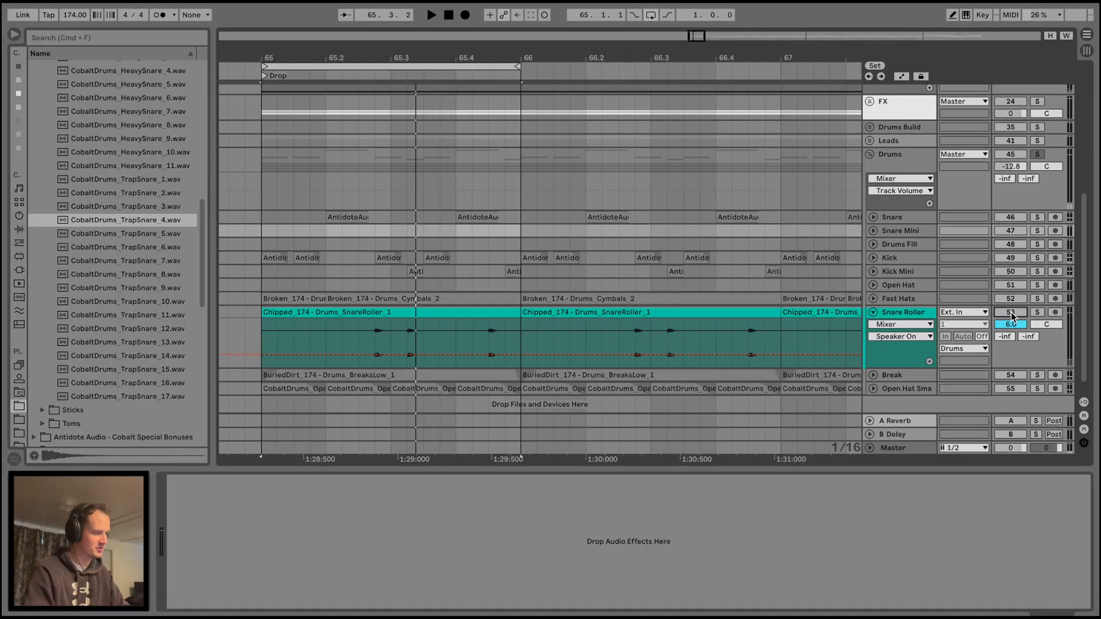
Enable the Snare Roller track and turn off loop playback
click(1011, 313)
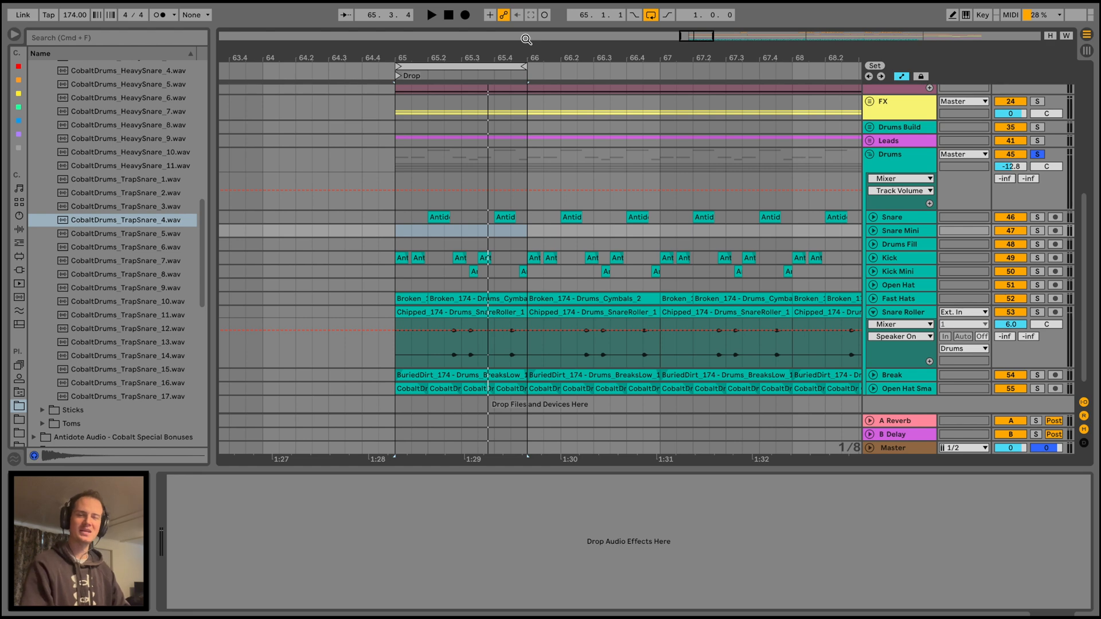
click(651, 16)
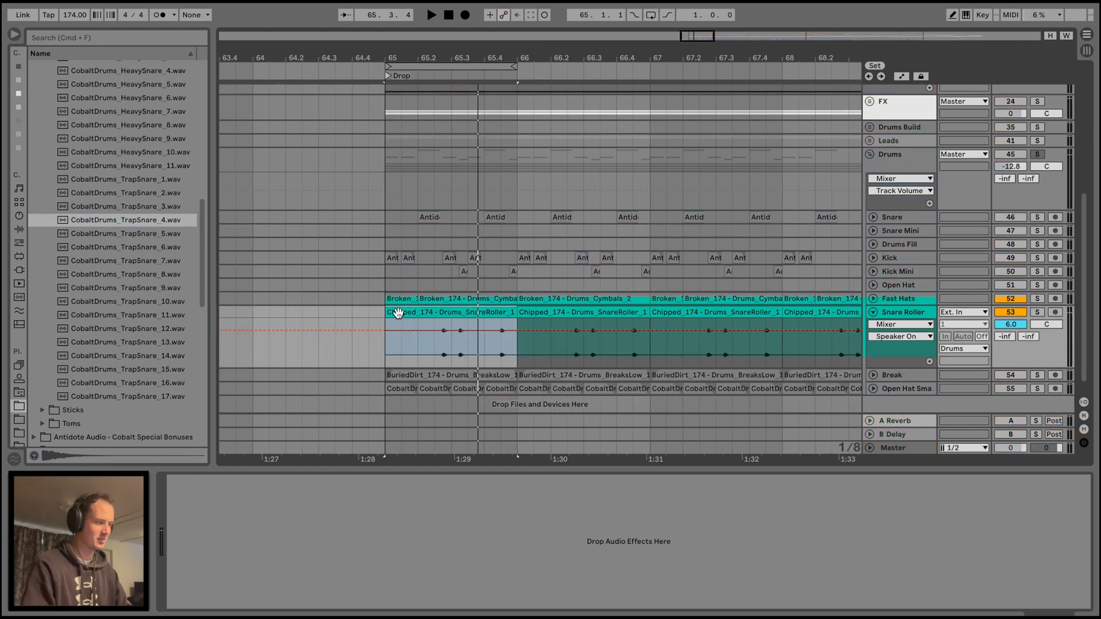
scroll(398, 312, right, 1)
scroll(398, 312, down, 1)
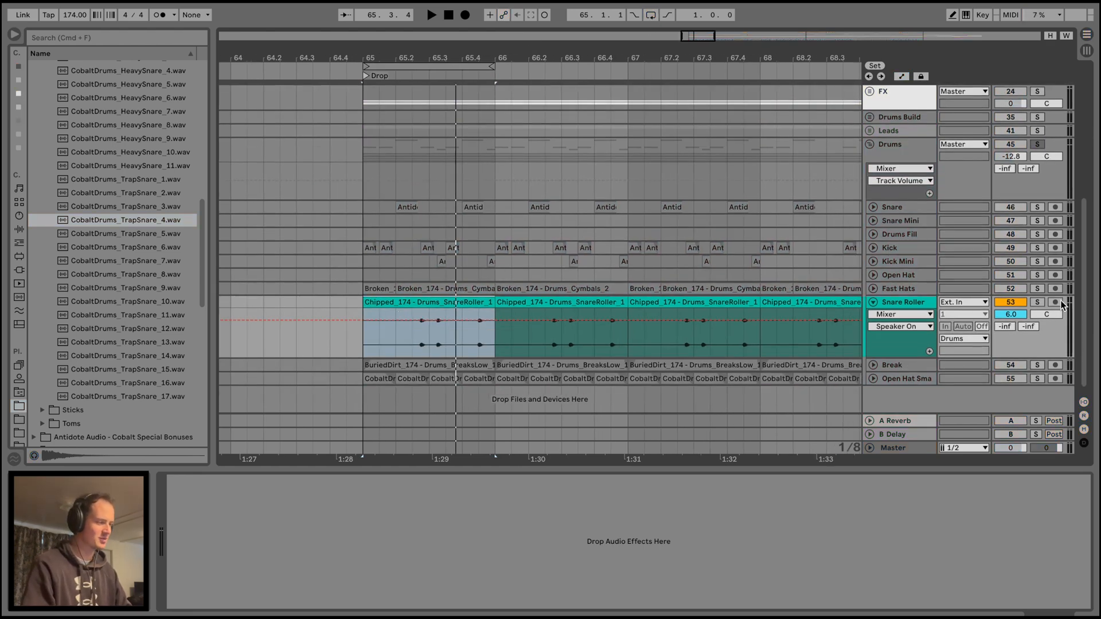
Play the drop from bar 65 and toggle the Snare Roller track to compare the drum groove with it
click(1012, 304)
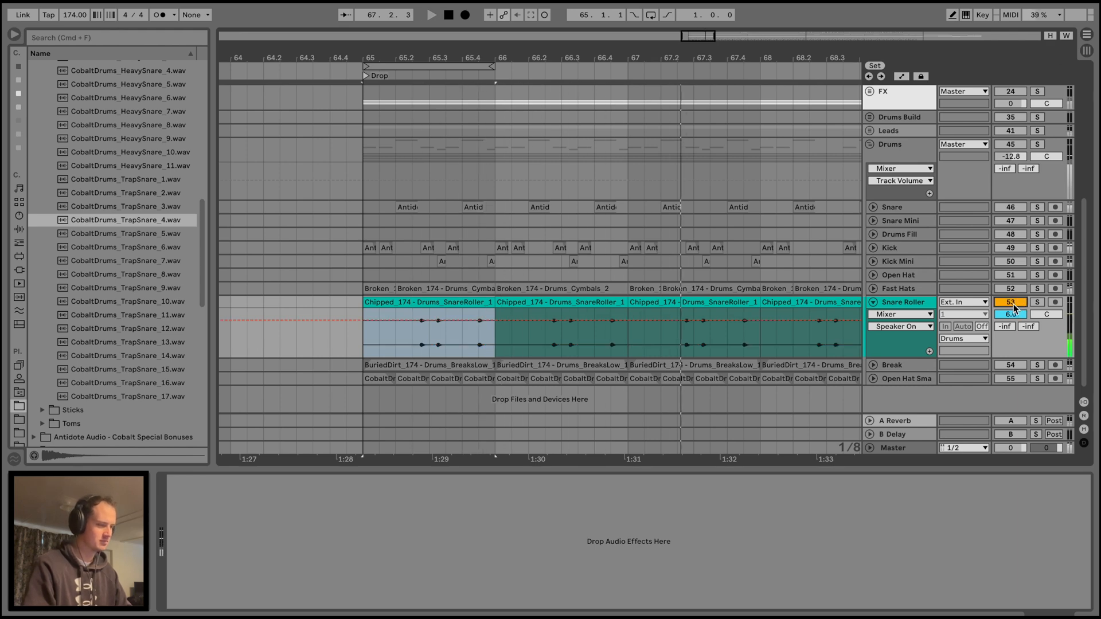
scroll(711, 324, right, 5)
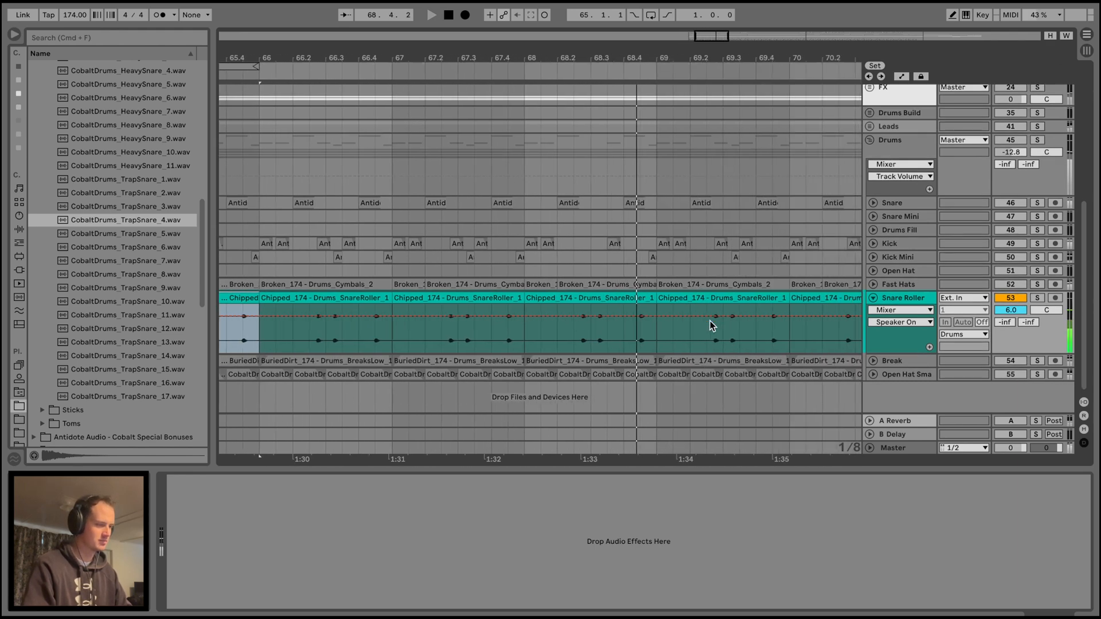
scroll(597, 91, left, 5)
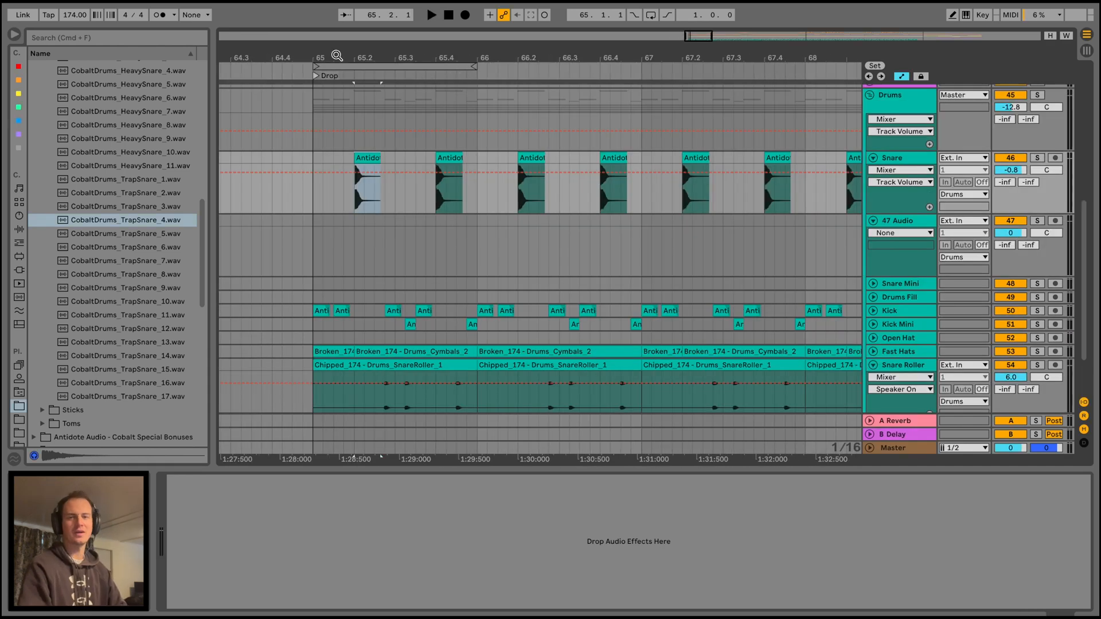
Copy the Requiem_Snare_2 clip at 65.2 onto audio track 47 at 65.2.4, in line with the first Snare Roller hit
drag(337, 55, 336, 174)
drag(521, 187, 486, 189)
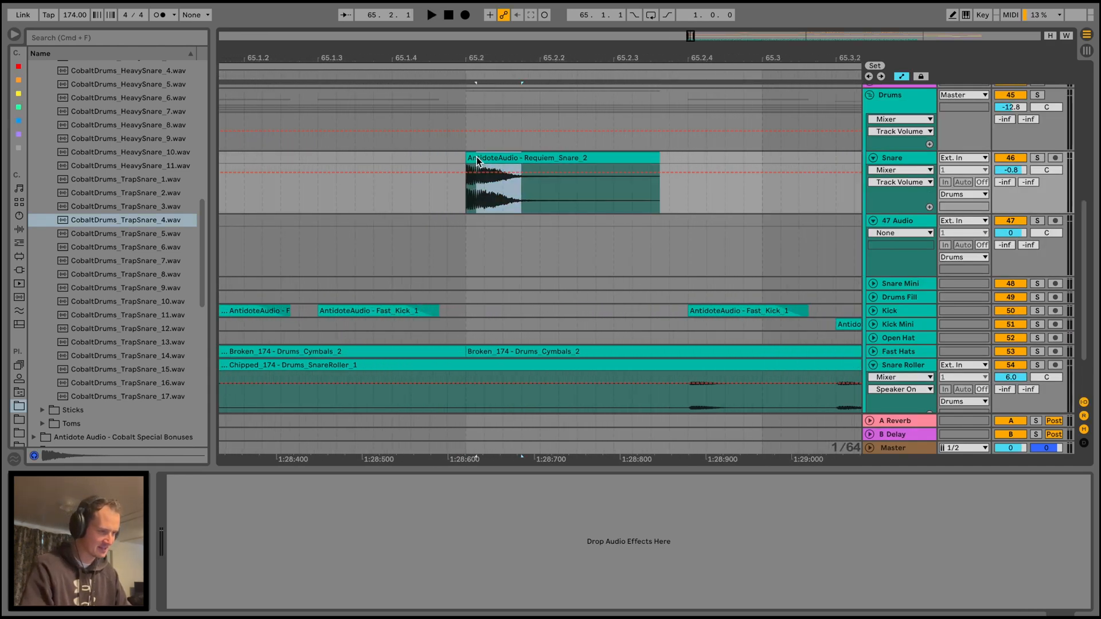
click(491, 158)
drag(504, 62, 505, 26)
click(576, 227)
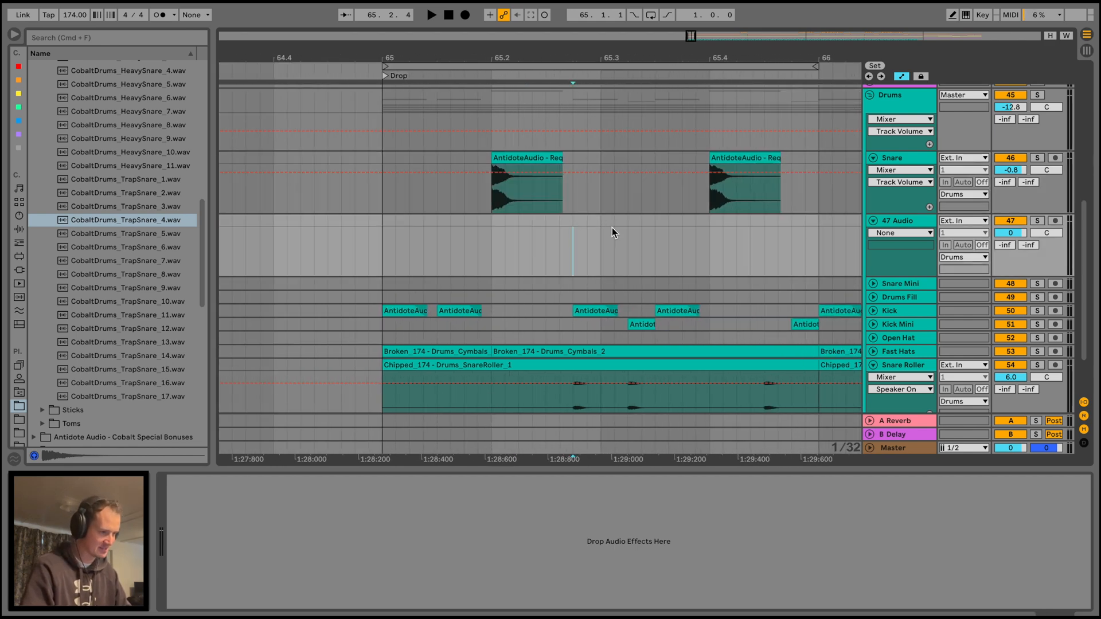
key(super+v)
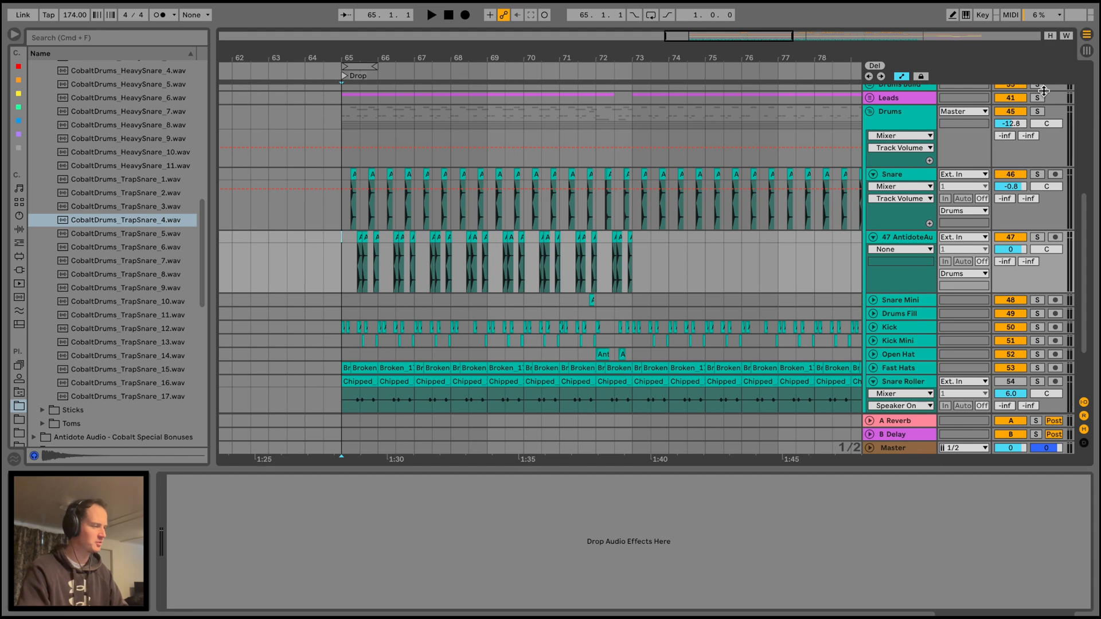
Play the drop with the Drums group temporarily soloed and lower the copied snare track 47 to -12.8 dB
click(1037, 111)
key(space)
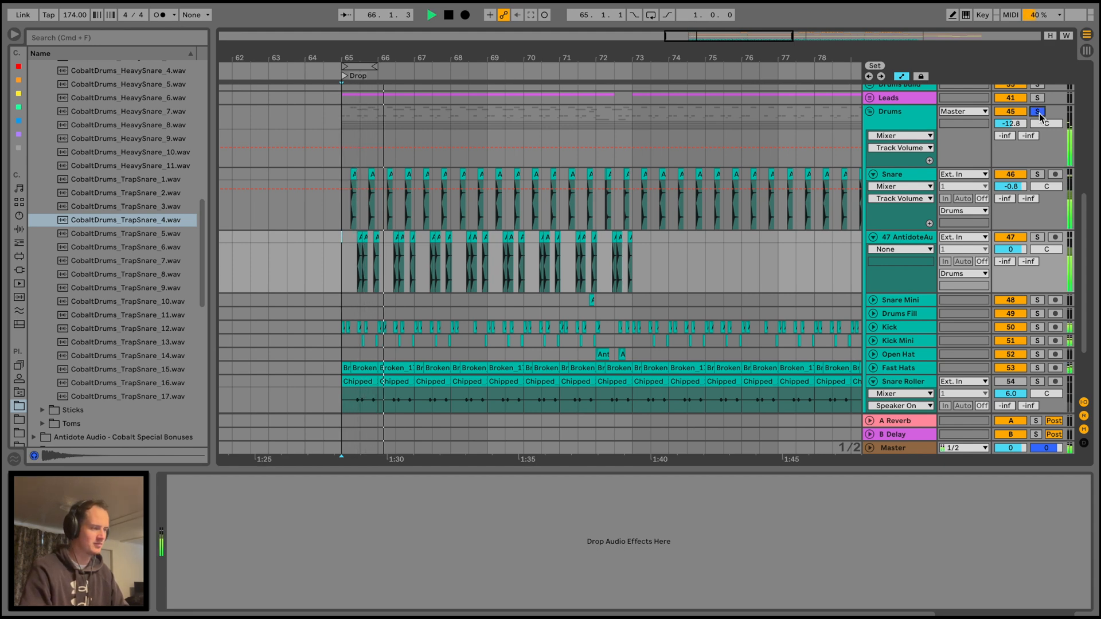
mouse_move(1014, 251)
mouse_down()
mouse_move(1013, 275)
mouse_move(1014, 266)
mouse_up()
click(1038, 111)
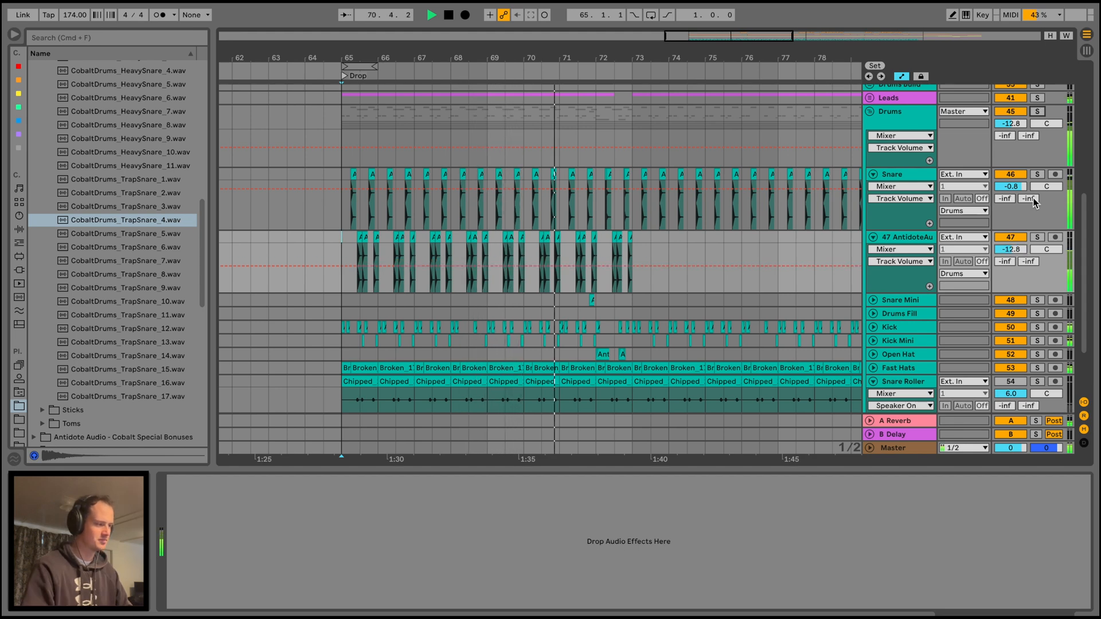
Solo the copied snare track 47 and the Snare Roller track in turn to compare their hits from bar 65
click(1037, 238)
key(space)
scroll(344, 235, down, 3)
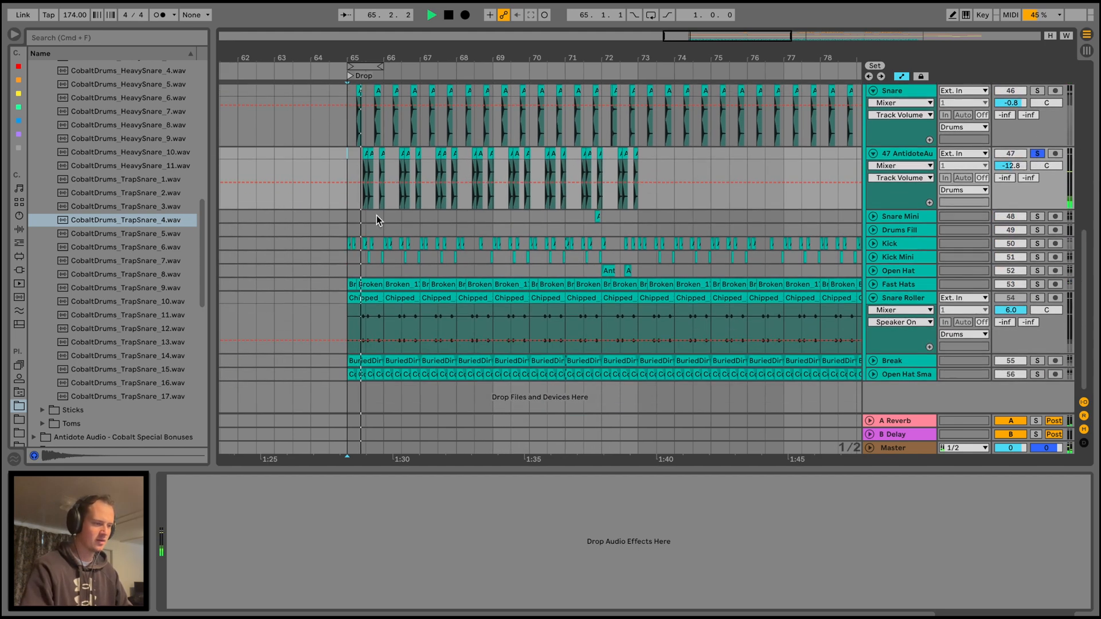
click(1039, 299)
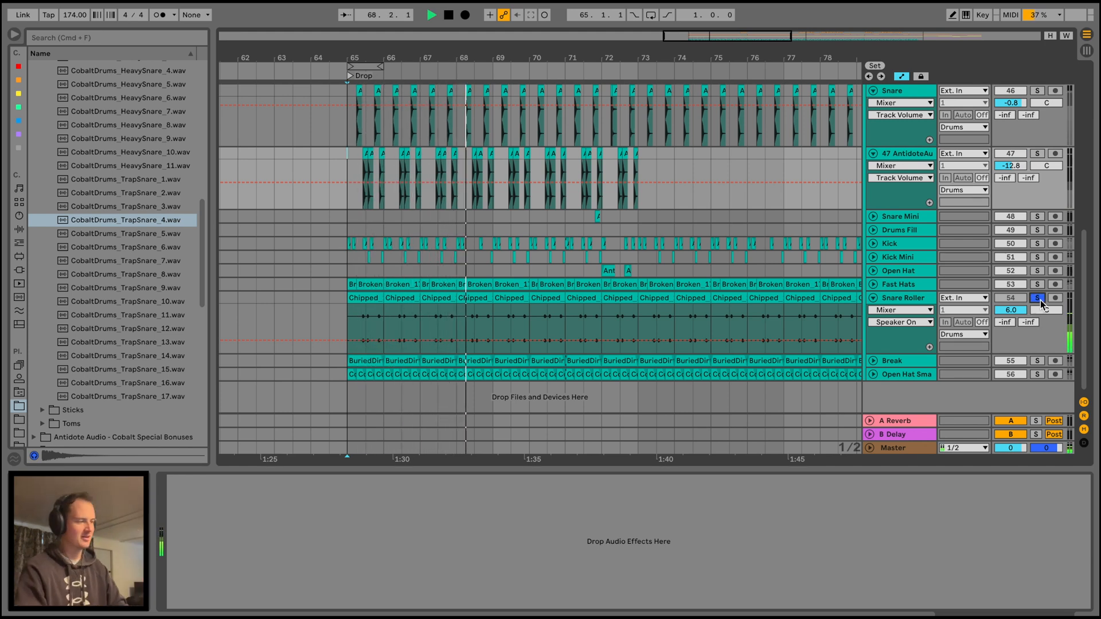
click(1038, 298)
Mute the copied snare track 47 and play the drop with the Snare Roller track enabled
click(1011, 154)
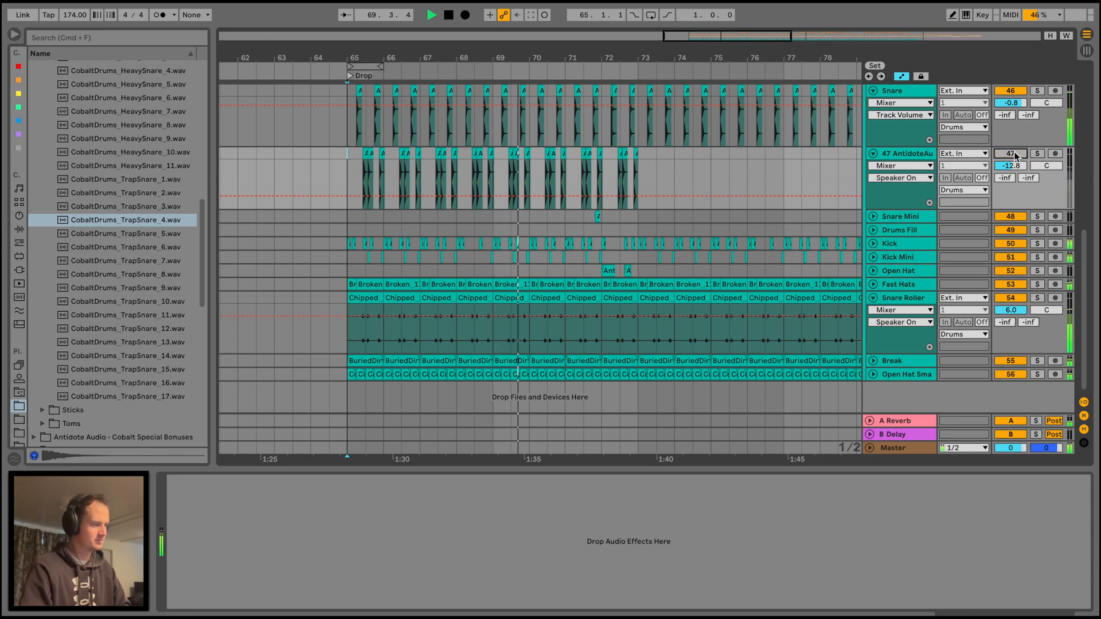
scroll(623, 218, up, 2)
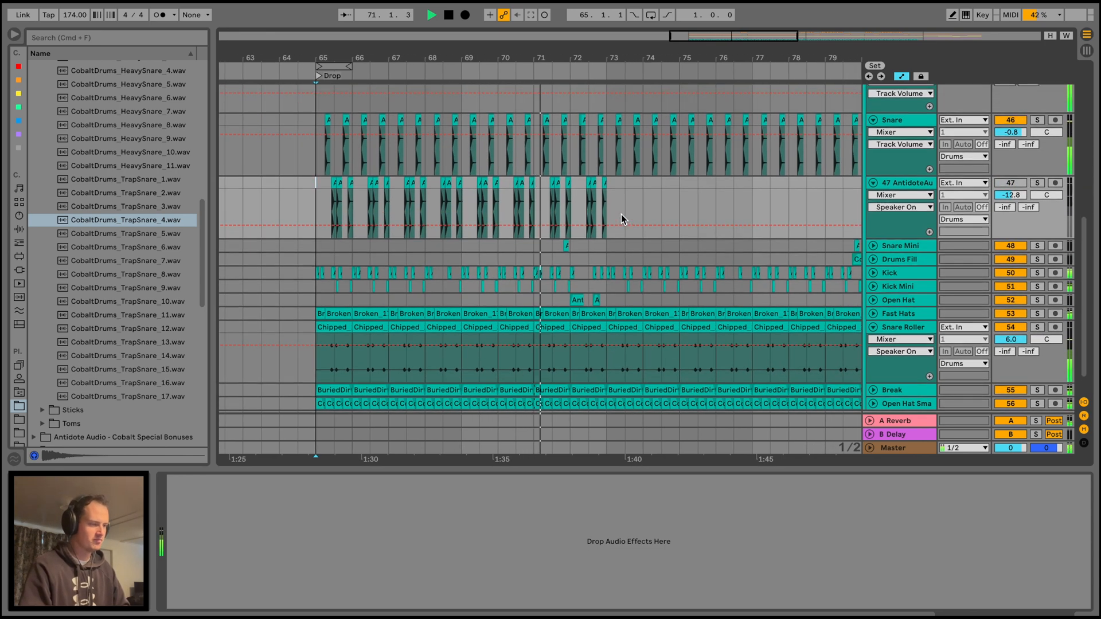
key(space)
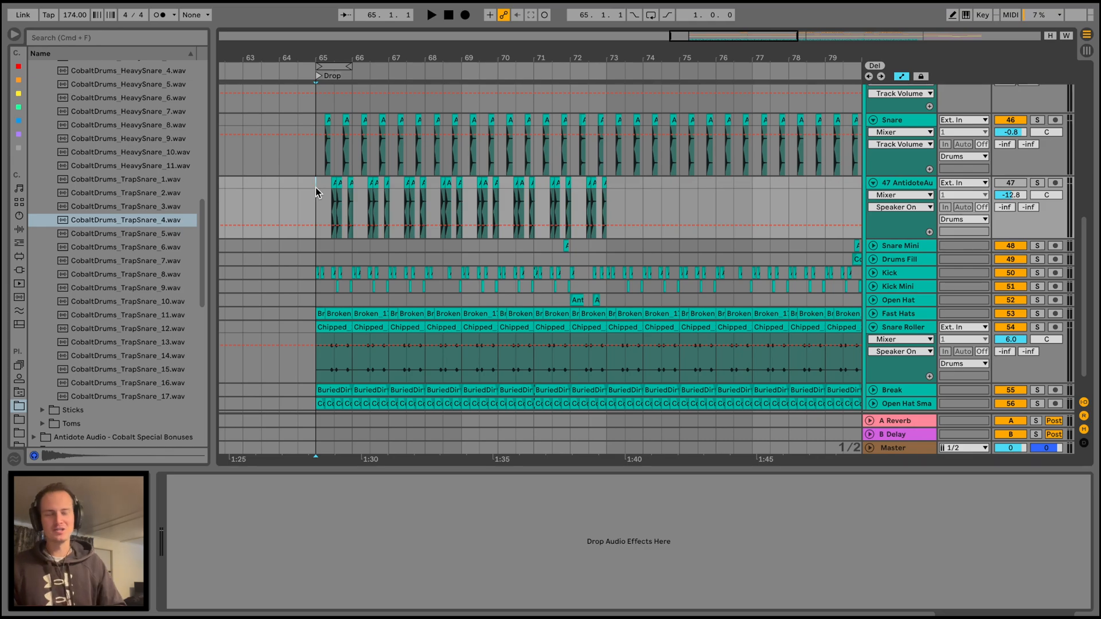